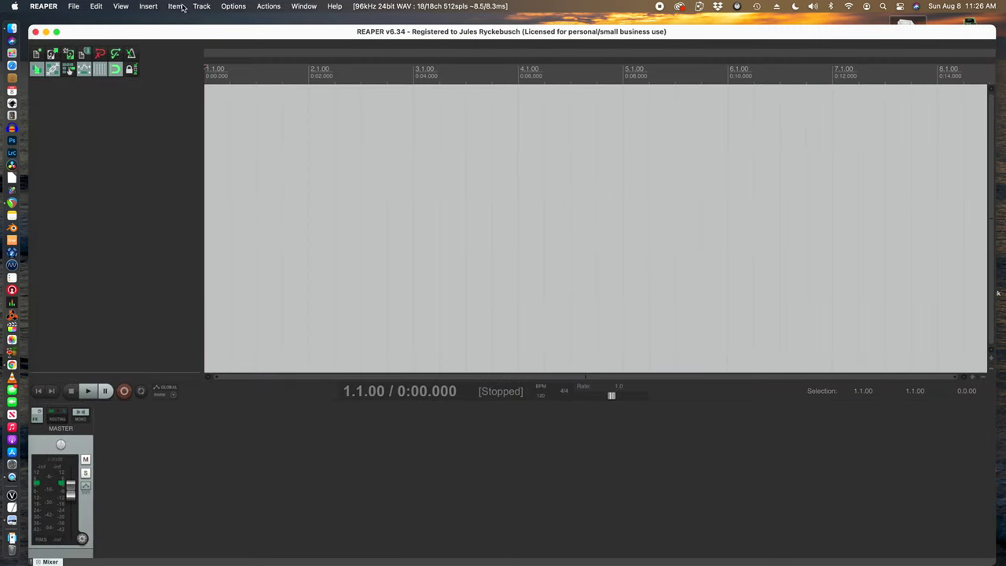
Insert two new tracks into the project.
{"action": "left_click", "coordinate": [200, 6]}
{"action": "left_click", "coordinate": [206, 23]}
{"action": "double_click", "coordinate": [105, 156]}
Rename the first track Ambi-Encode and the second Ambi-Decode.
{"action": "left_click", "coordinate": [79, 94]}
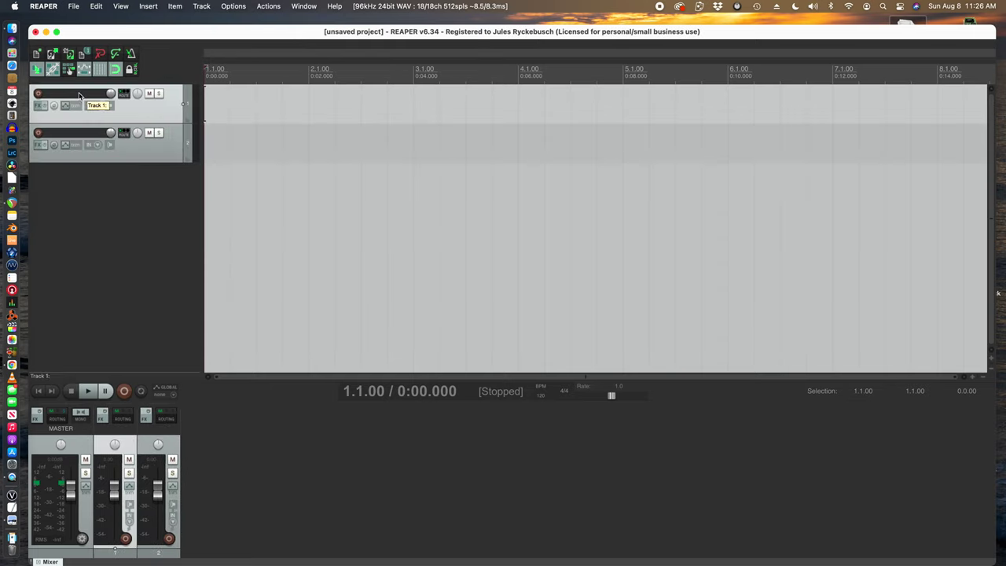
{"action": "double_click", "coordinate": [78, 94]}
{"action": "type", "text": "Ambi-E"}
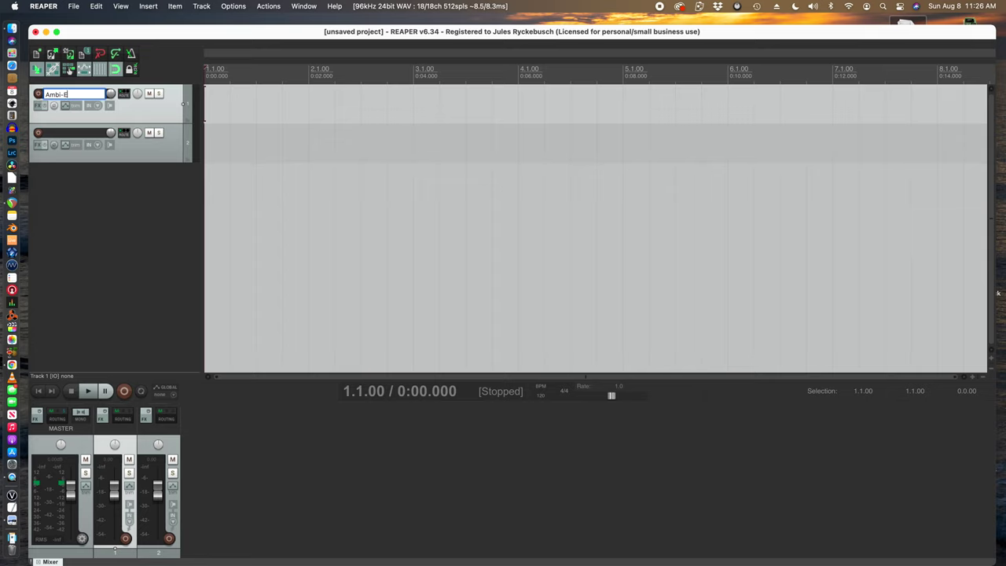
{"action": "type", "text": "ncode"}
{"action": "double_click", "coordinate": [69, 138]}
{"action": "type", "text": "Ambi-Decode"}
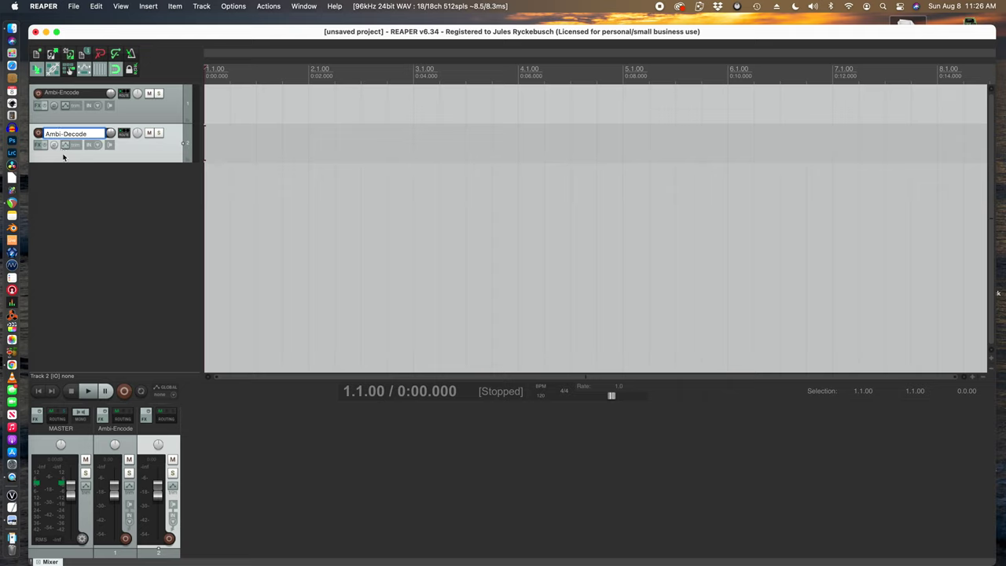
{"action": "key", "text": "Return"}
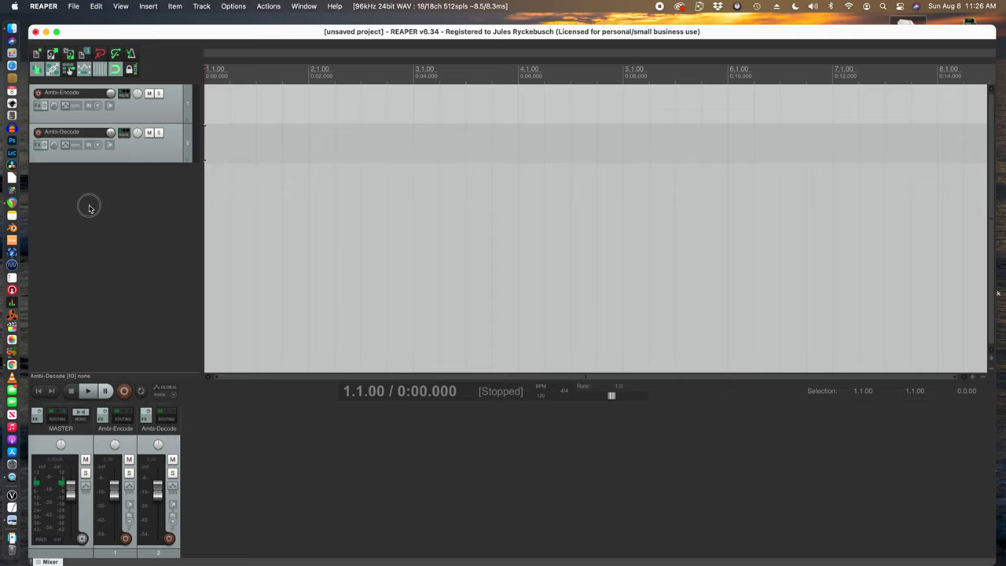
Give Ambi-Encode 4 track channels and turn off its master send.
{"action": "left_click", "coordinate": [126, 95]}
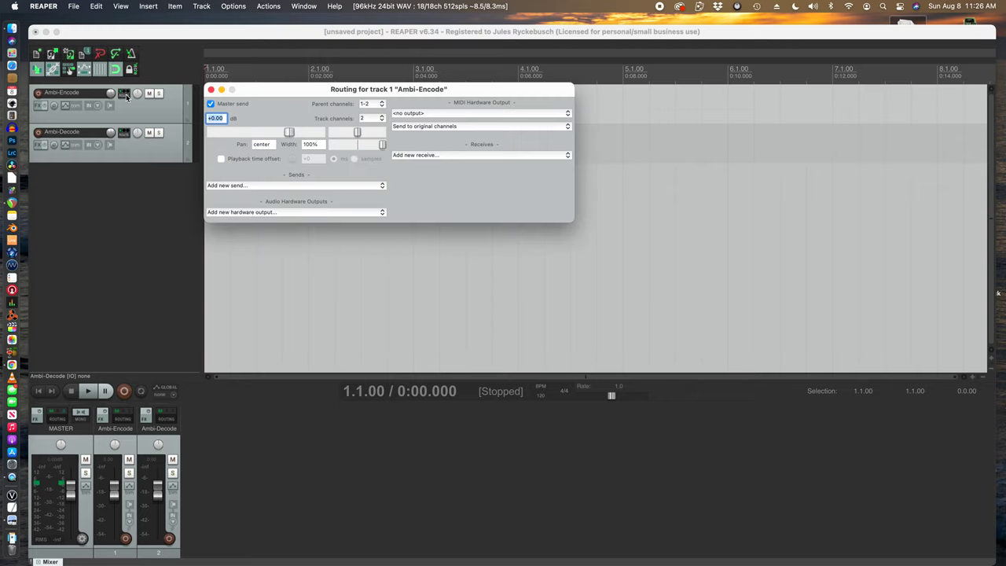
{"action": "left_click", "coordinate": [374, 119]}
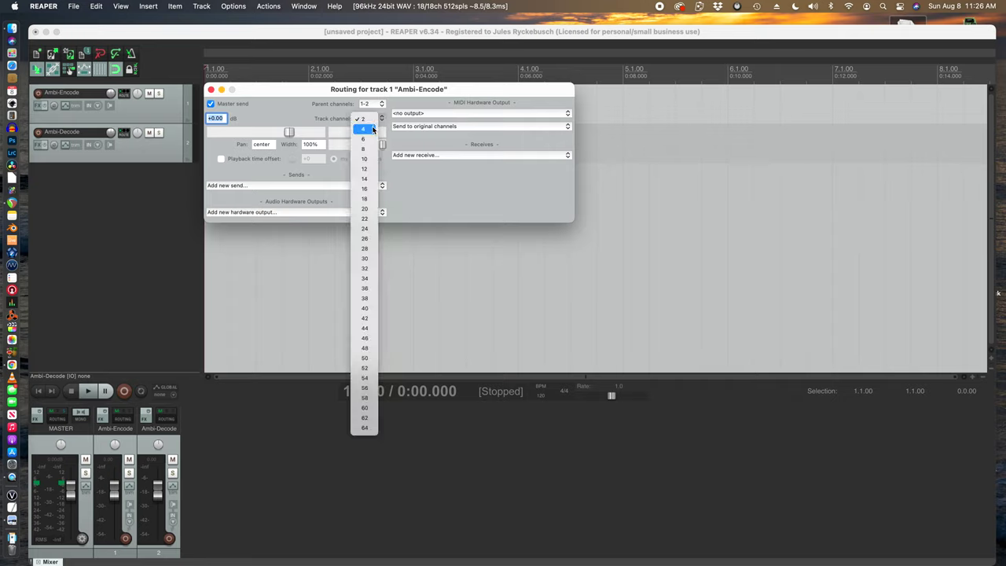
{"action": "left_click", "coordinate": [371, 130]}
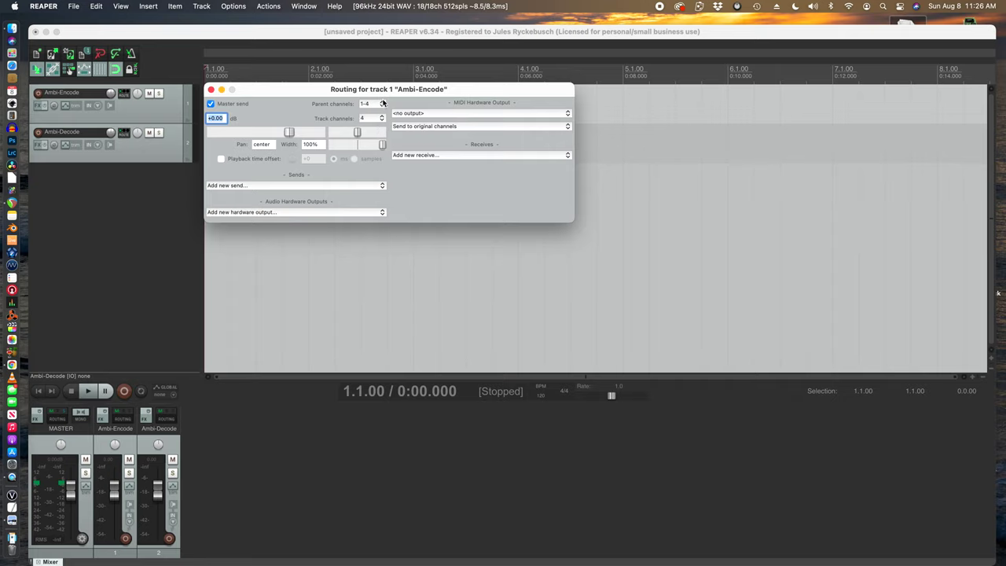
{"action": "left_click", "coordinate": [210, 104]}
{"action": "left_click", "coordinate": [211, 89]}
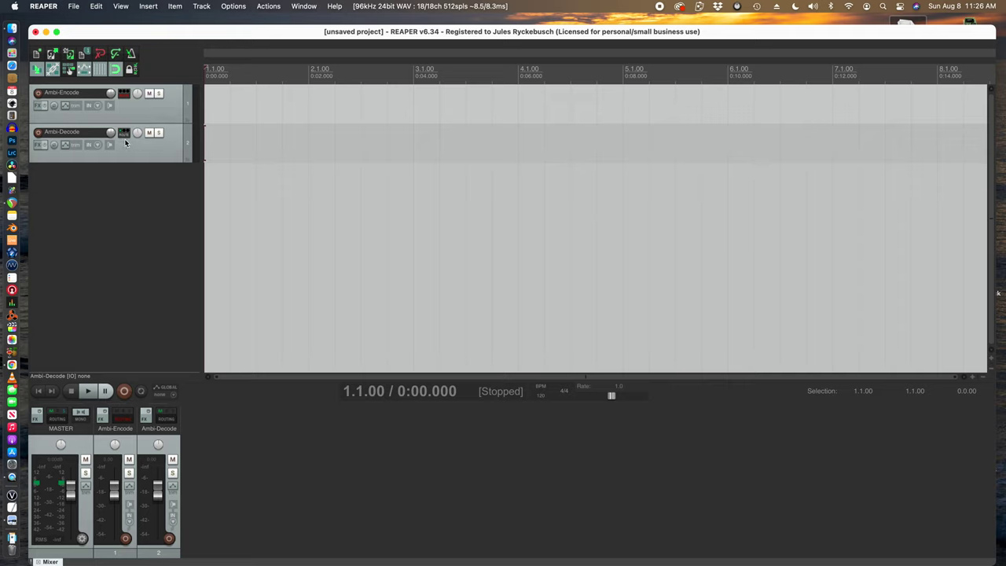
Give Ambi-Decode 4 track channels as well.
{"action": "left_click", "coordinate": [124, 135]}
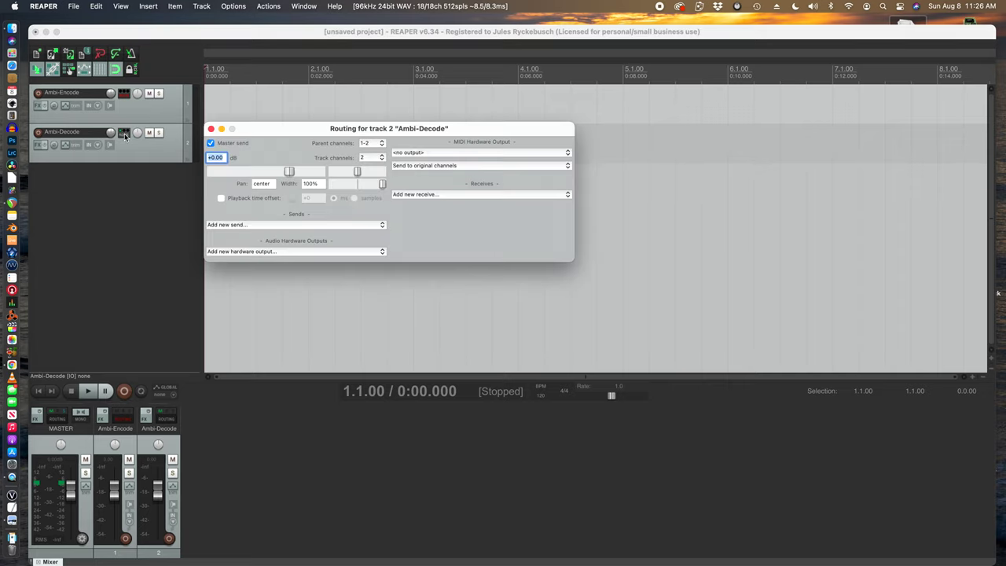
{"action": "left_click", "coordinate": [382, 158]}
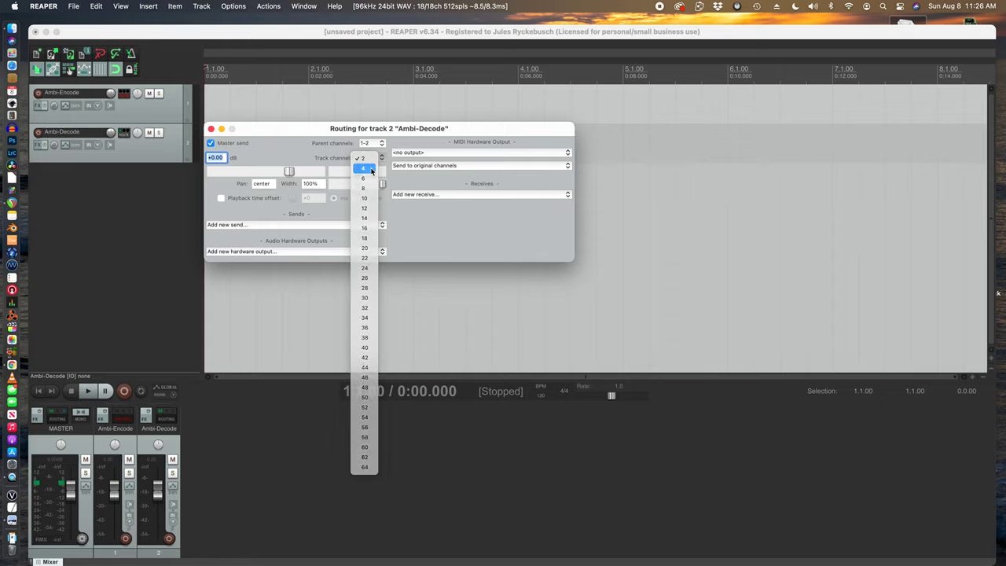
{"action": "left_click", "coordinate": [364, 168]}
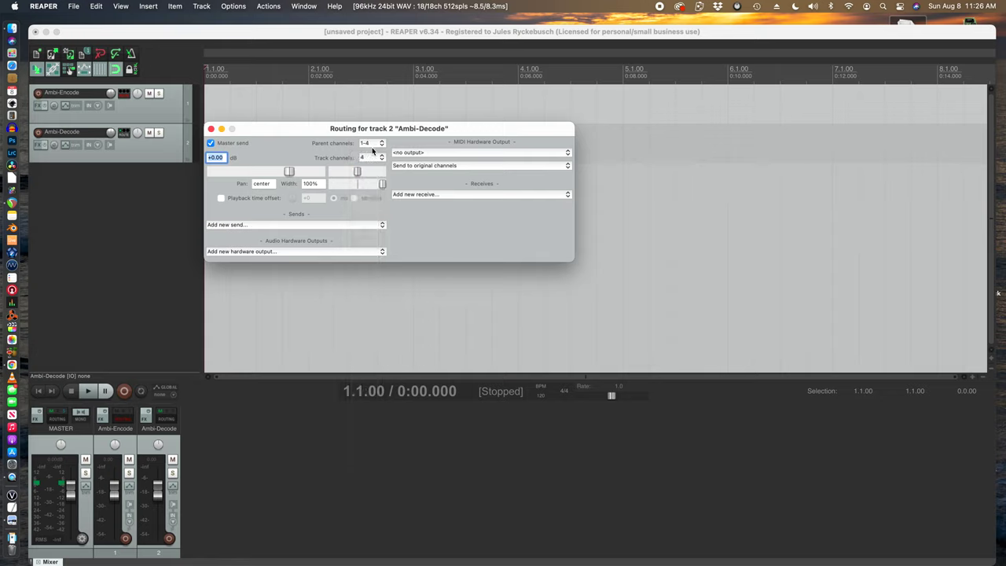
{"action": "left_click", "coordinate": [211, 129]}
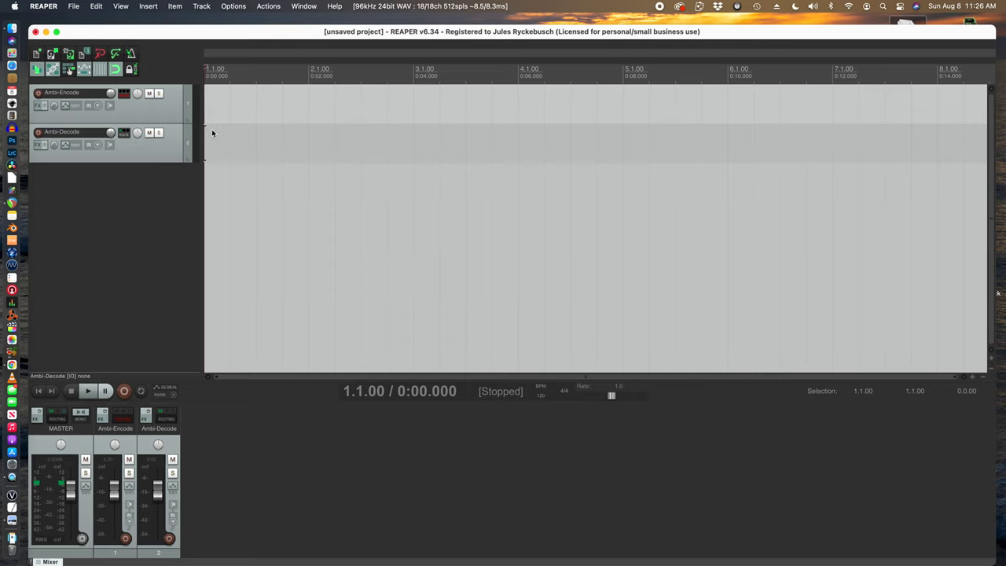
{"action": "left_click", "coordinate": [122, 94]}
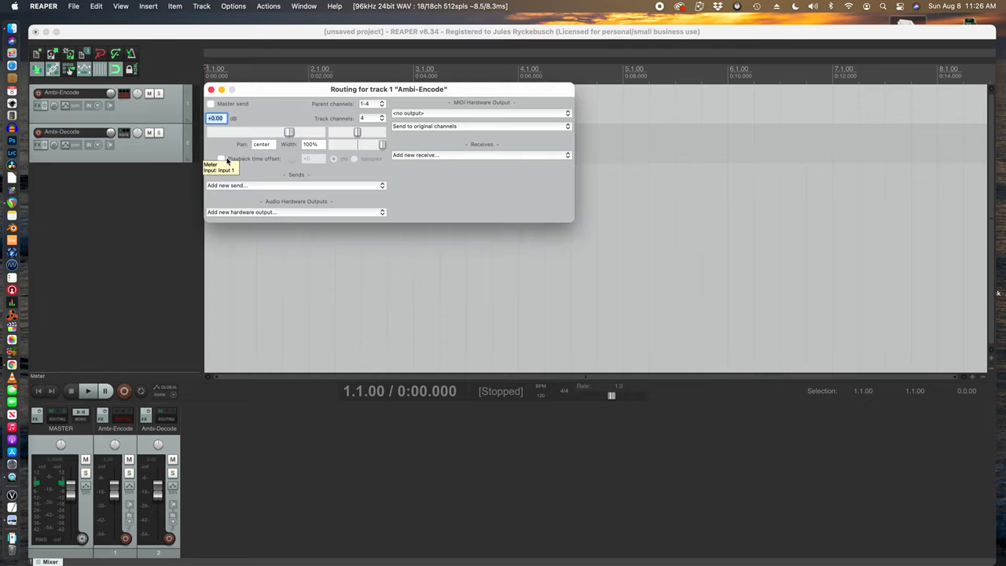
Add a send from Ambi-Encode to Ambi-Decode carrying multichannel source 1-4 to channels 1-4.
{"action": "left_click", "coordinate": [262, 186]}
{"action": "left_click", "coordinate": [260, 196]}
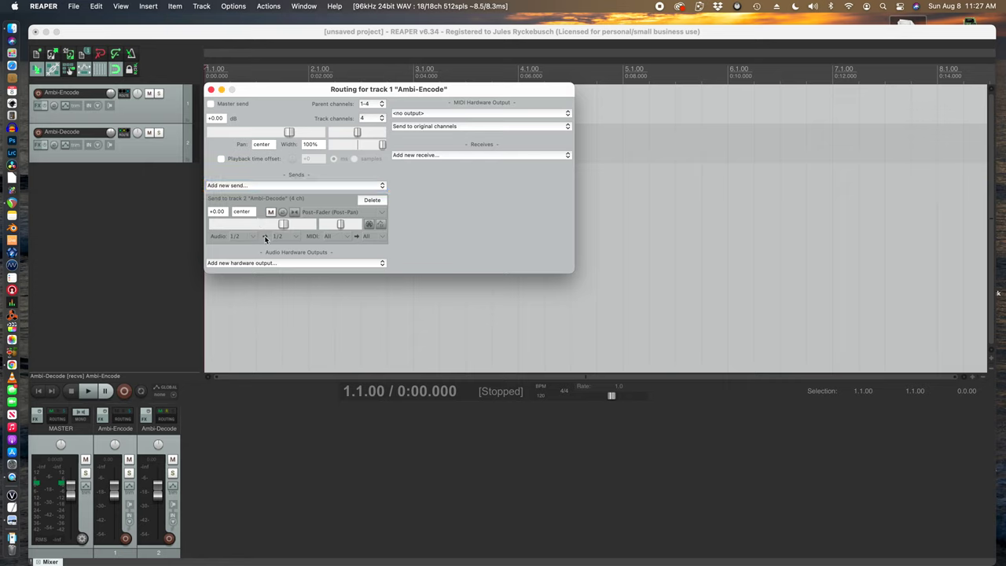
{"action": "left_click", "coordinate": [248, 237]}
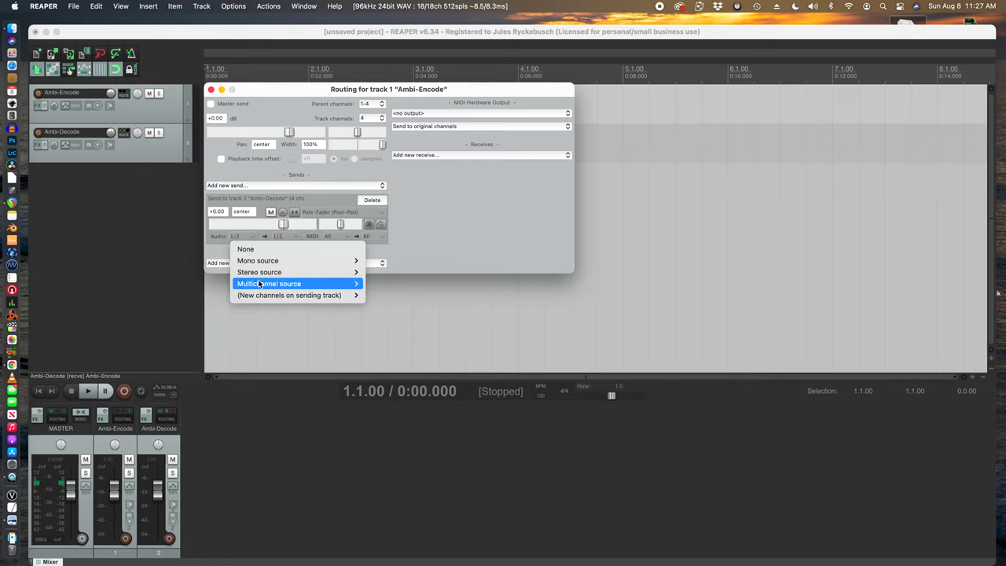
{"action": "mouse_move", "coordinate": [271, 285]}
{"action": "mouse_move", "coordinate": [389, 283]}
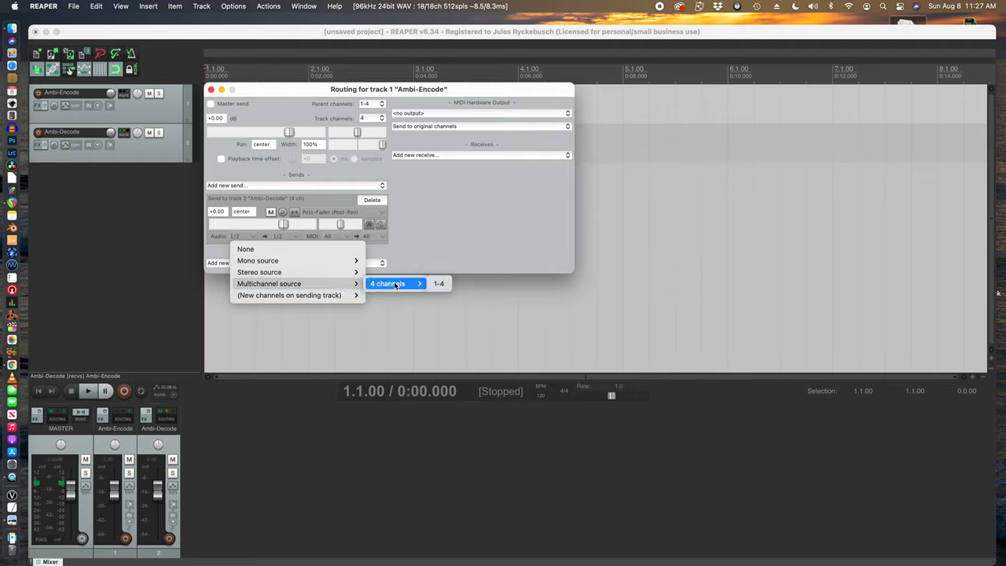
{"action": "left_click", "coordinate": [438, 283]}
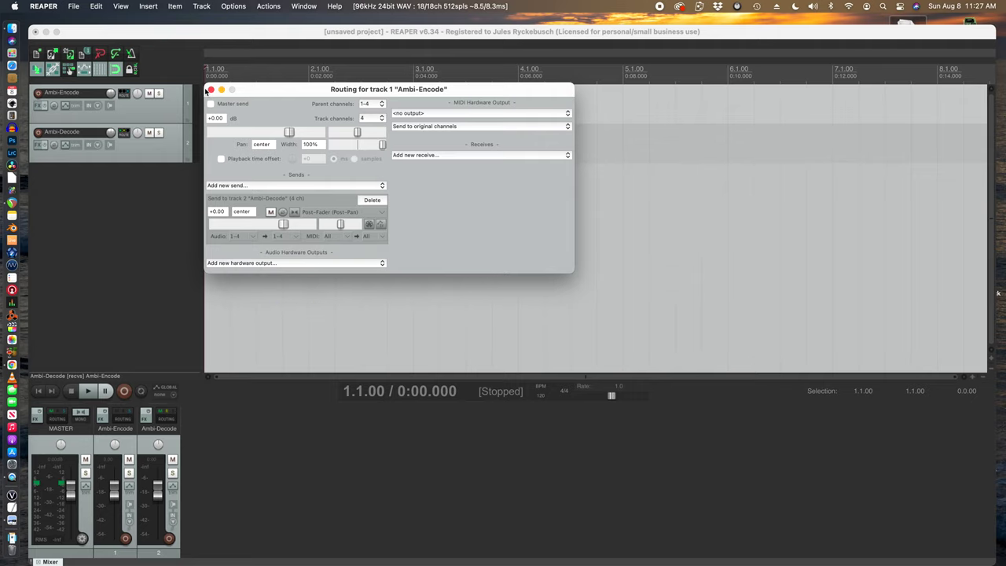
{"action": "left_click", "coordinate": [212, 90]}
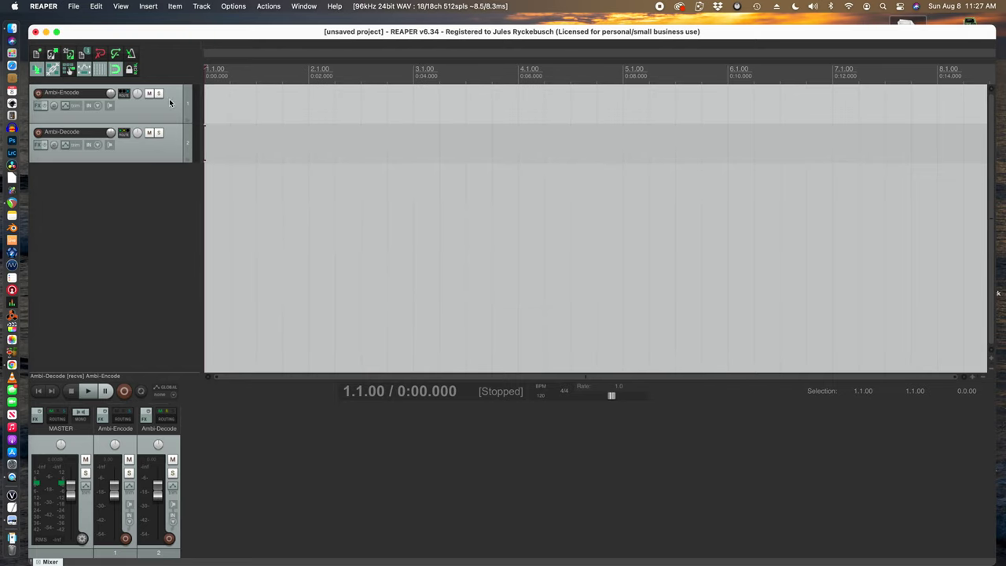
Add the VVEncode plugin to Ambi-Encode's FX chain.
{"action": "left_click", "coordinate": [37, 106]}
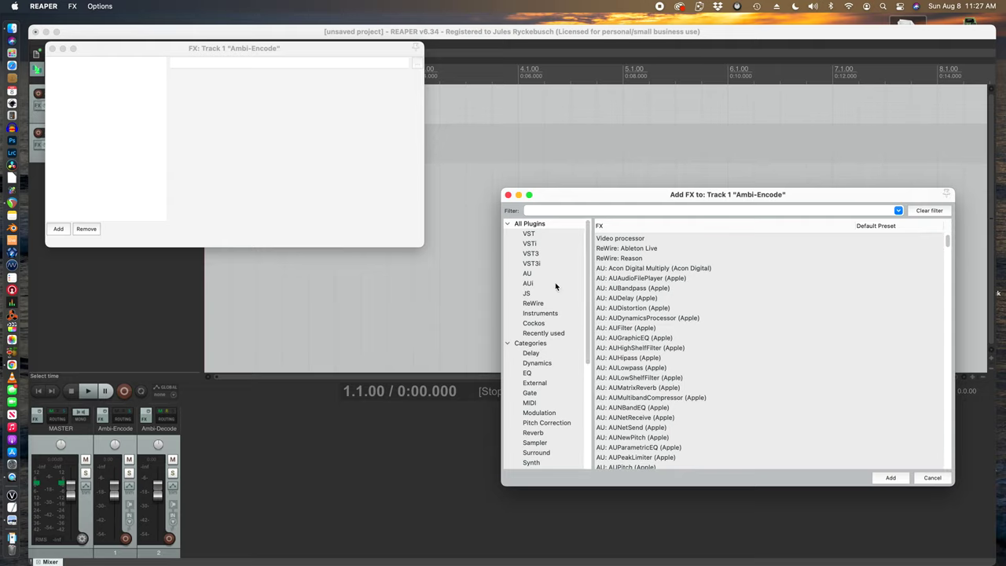
{"action": "type", "text": "vv"}
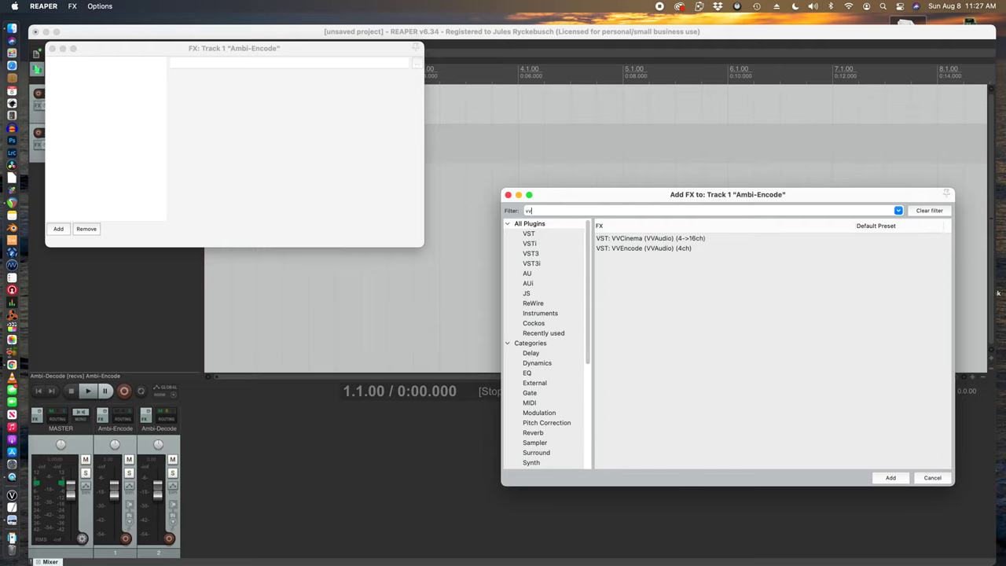
{"action": "double_click", "coordinate": [644, 248]}
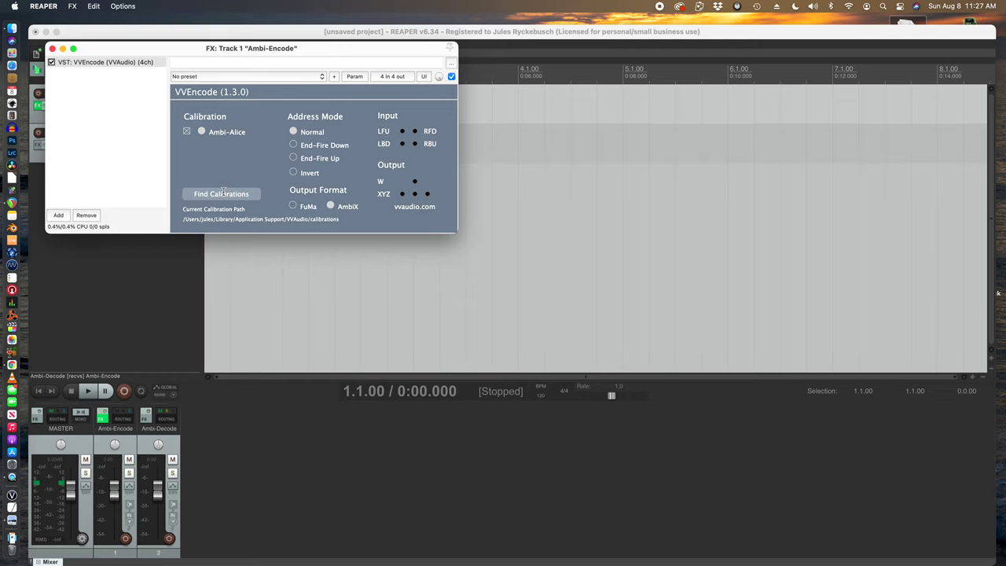
Browse to the tetrahedral mic calibration files, cancel loading, and bypass VVEncode.
{"action": "left_click", "coordinate": [223, 193]}
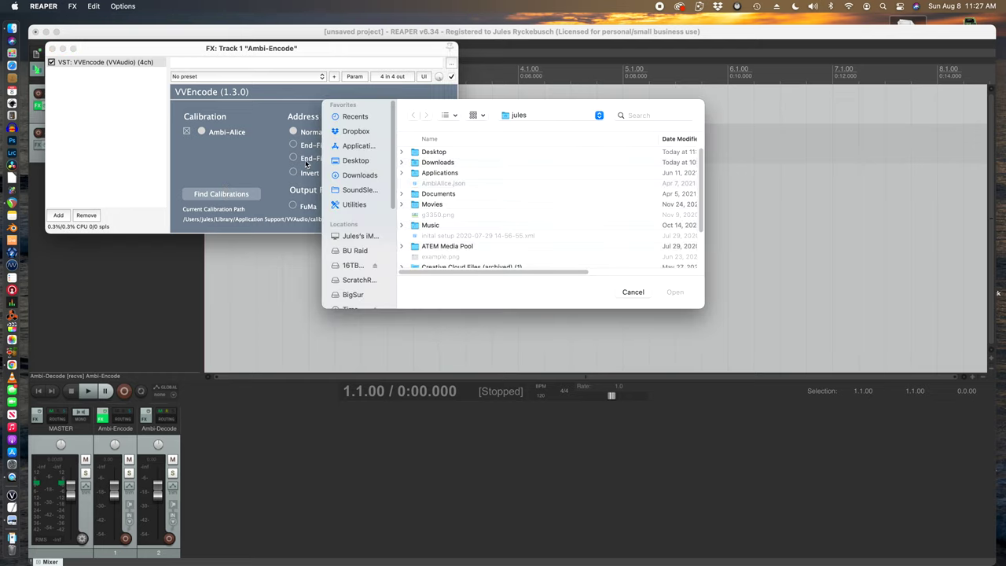
{"action": "double_click", "coordinate": [414, 162]}
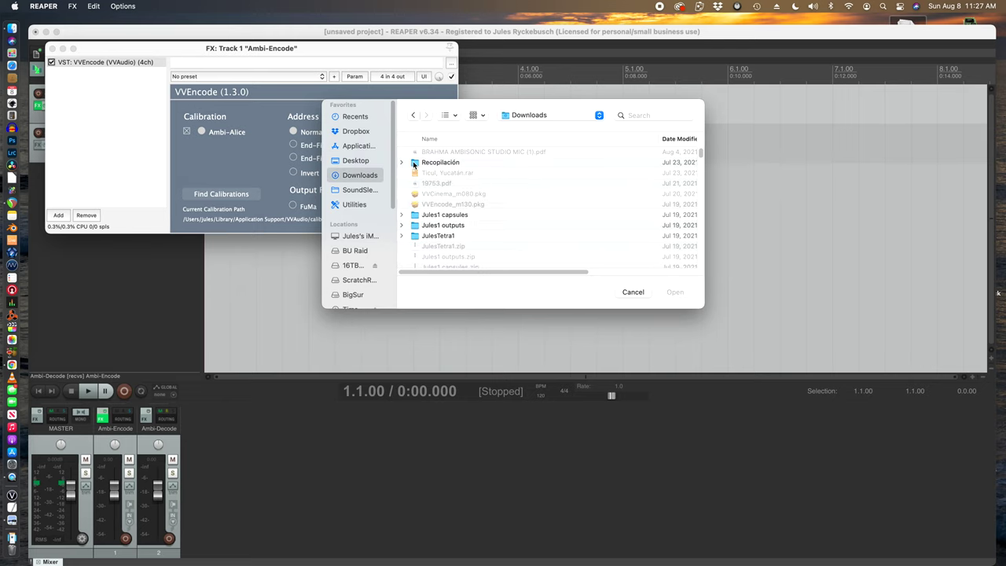
{"action": "double_click", "coordinate": [417, 236]}
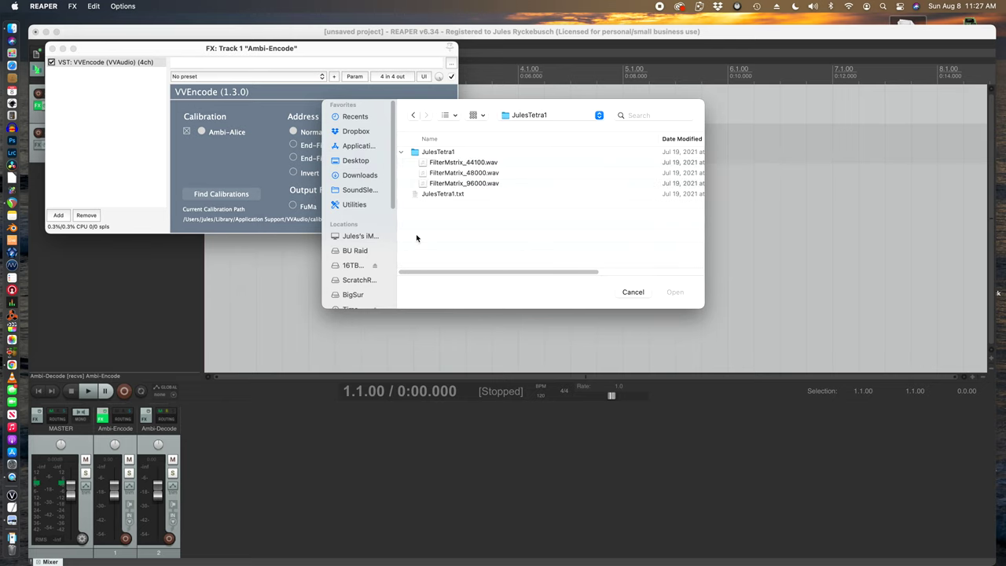
{"action": "left_click", "coordinate": [445, 162]}
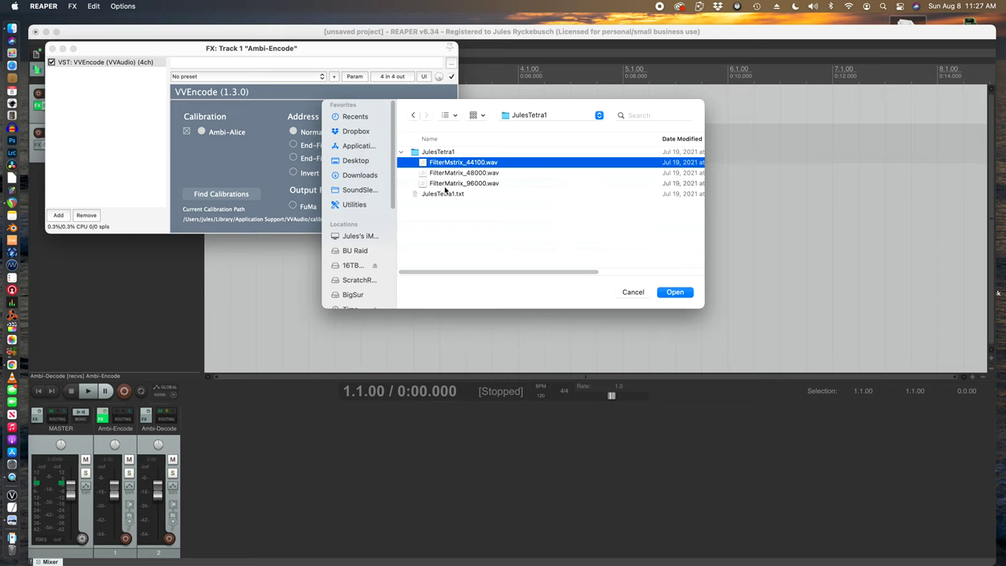
{"action": "left_click", "coordinate": [446, 184], "text": "shift"}
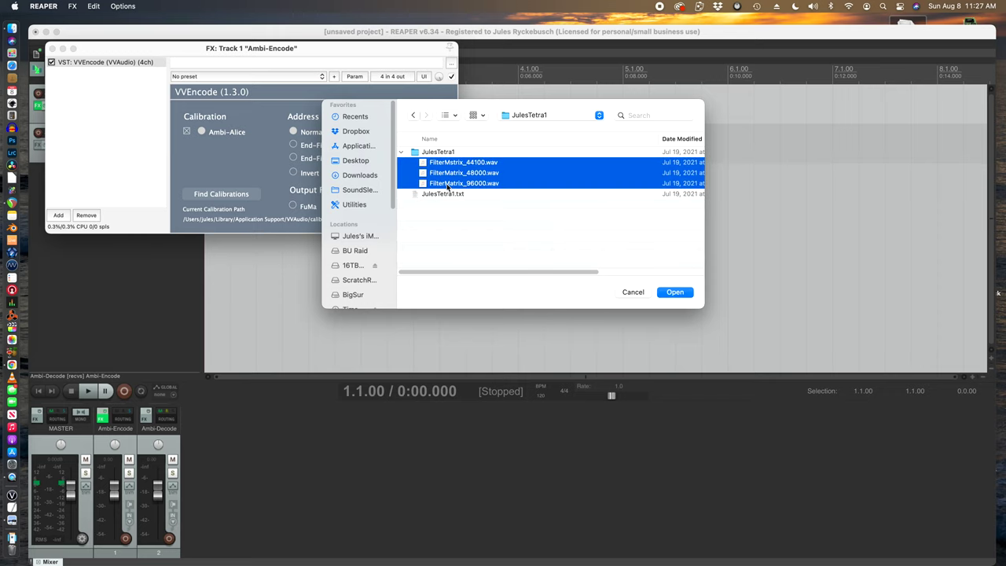
{"action": "left_click", "coordinate": [633, 293]}
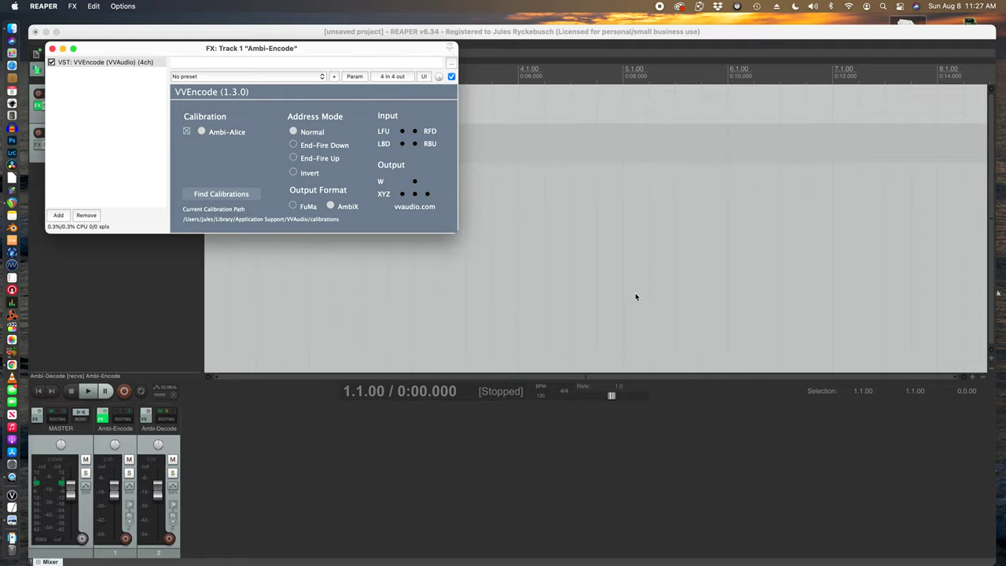
{"action": "left_click", "coordinate": [96, 95]}
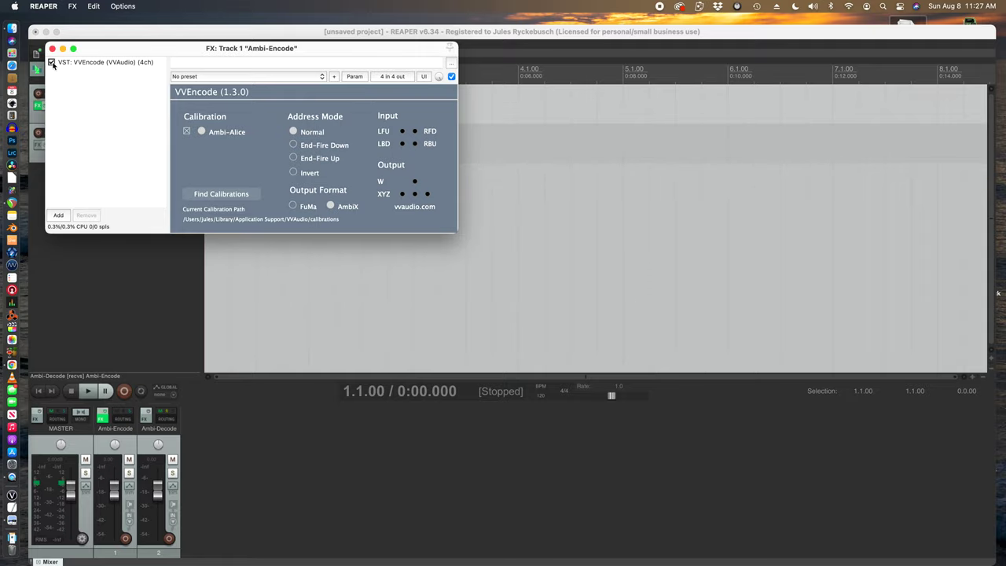
{"action": "left_click", "coordinate": [51, 62]}
Add the sparta_array2sh plugin to Ambi-Encode's FX chain.
{"action": "right_click", "coordinate": [72, 71]}
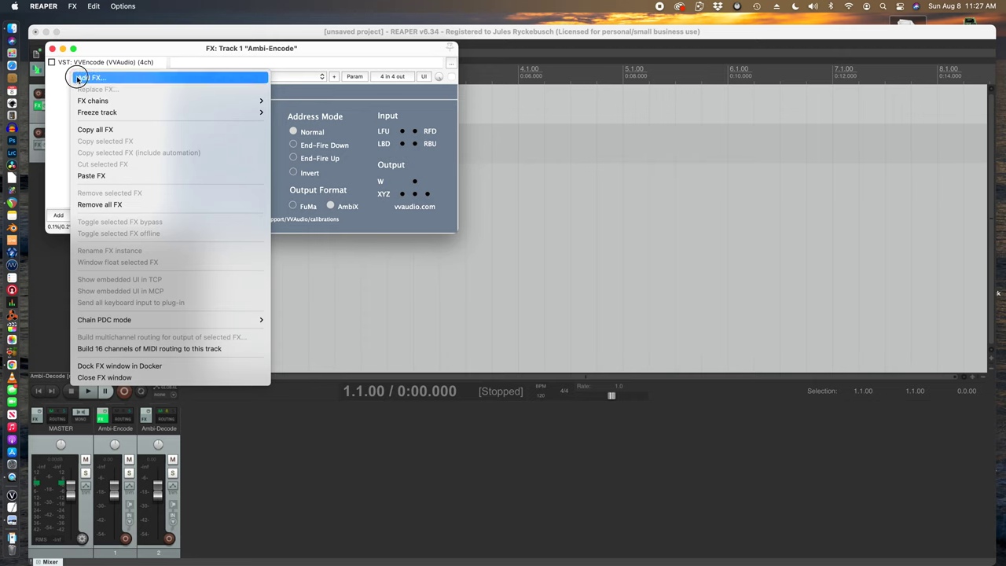
{"action": "left_click", "coordinate": [78, 78]}
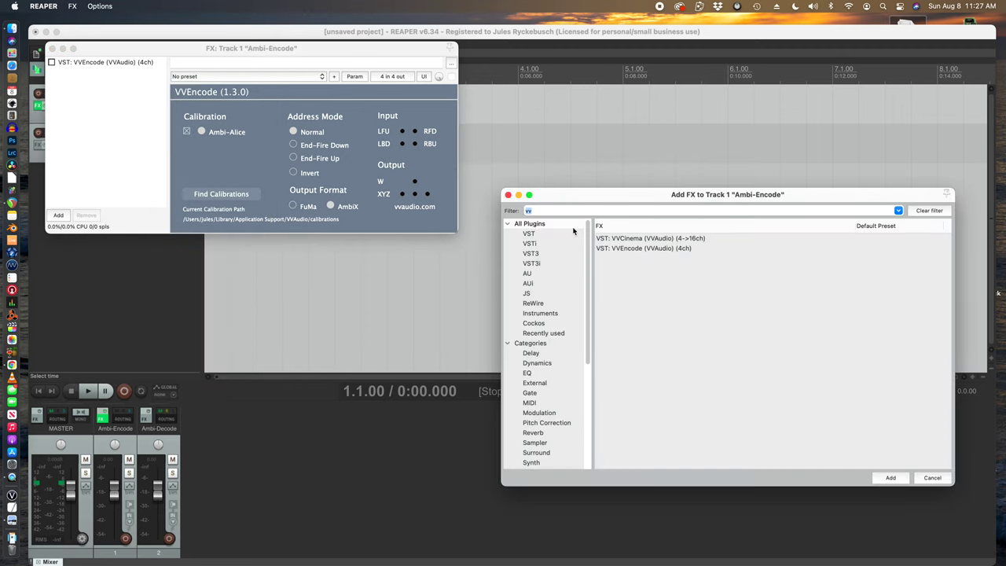
{"action": "type", "text": "sparta"}
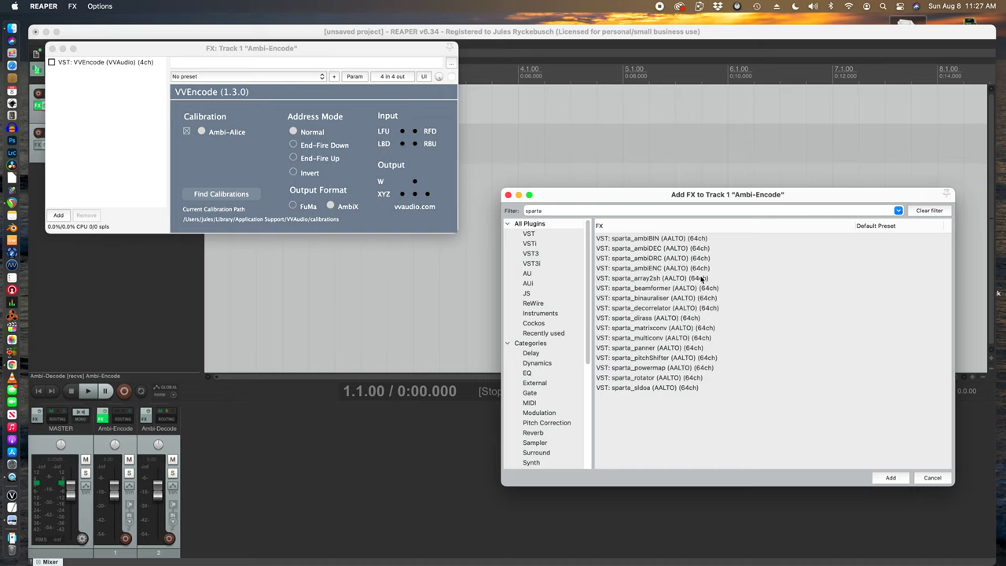
{"action": "double_click", "coordinate": [653, 279]}
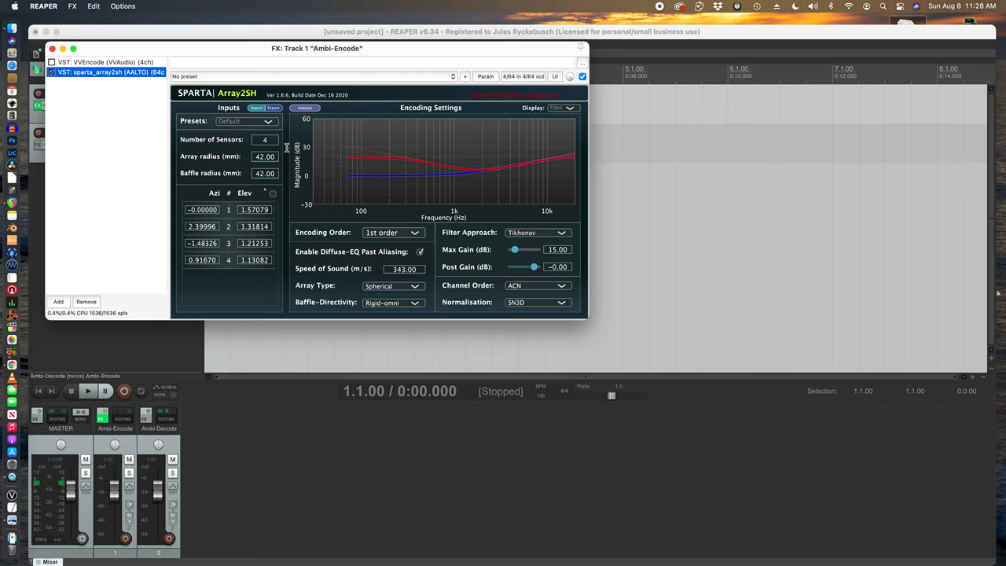
Load the Core Sound Tetramic array preset and show sensor angles in degrees.
{"action": "left_click", "coordinate": [272, 122]}
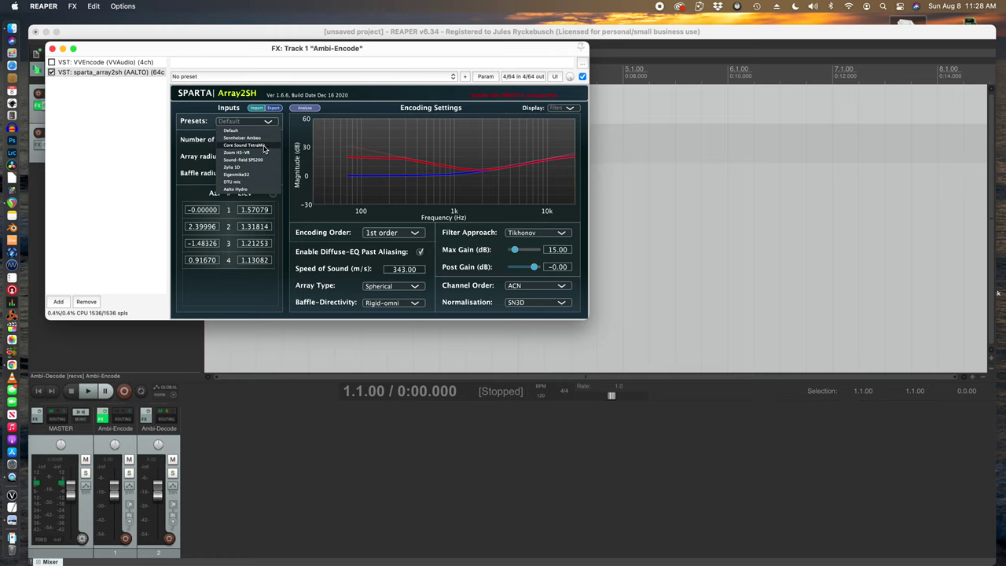
{"action": "left_click", "coordinate": [264, 146]}
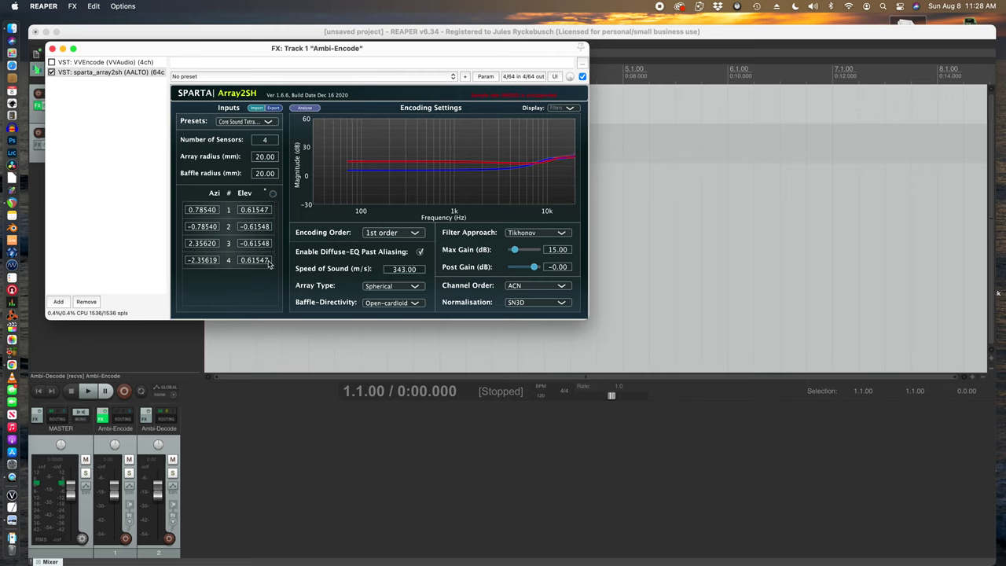
{"action": "left_click", "coordinate": [272, 193]}
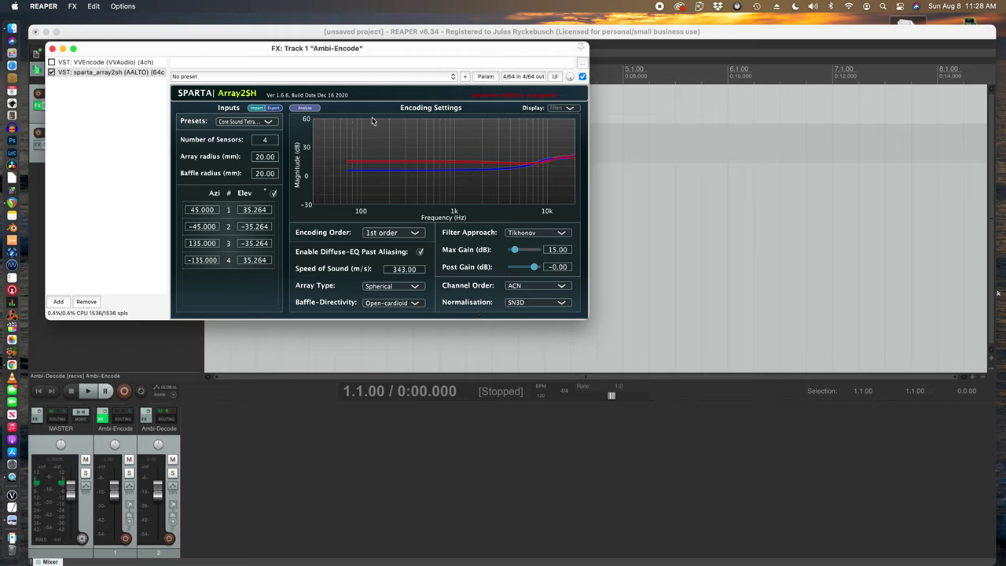
Re-enable VVEncode and bypass sparta_array2sh.
{"action": "left_click", "coordinate": [52, 63]}
{"action": "left_click", "coordinate": [52, 73]}
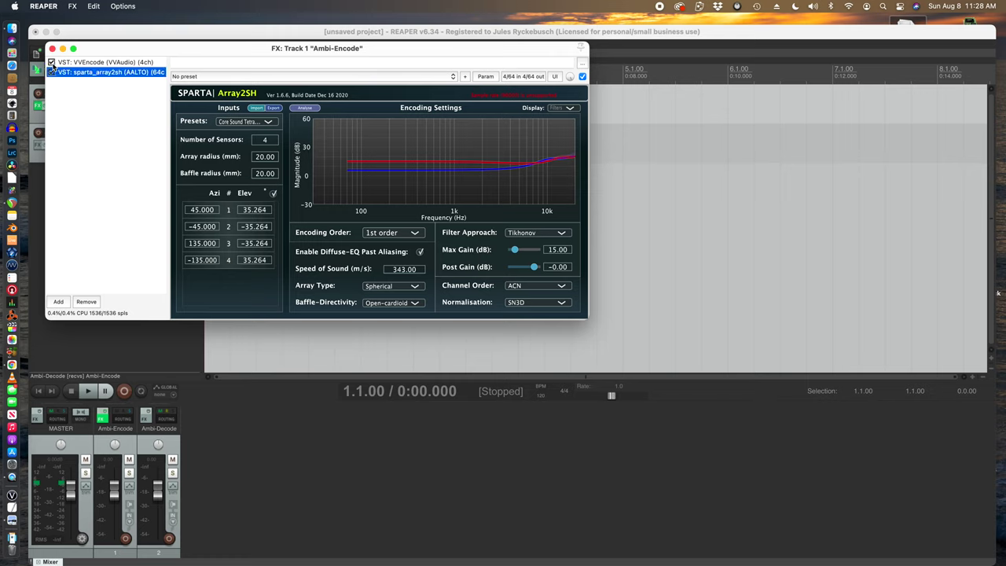
{"action": "left_click", "coordinate": [52, 72]}
Add sparta_ambiBIN and sparta_beamformer together to Ambi-Decode's FX chain.
{"action": "left_click", "coordinate": [53, 49]}
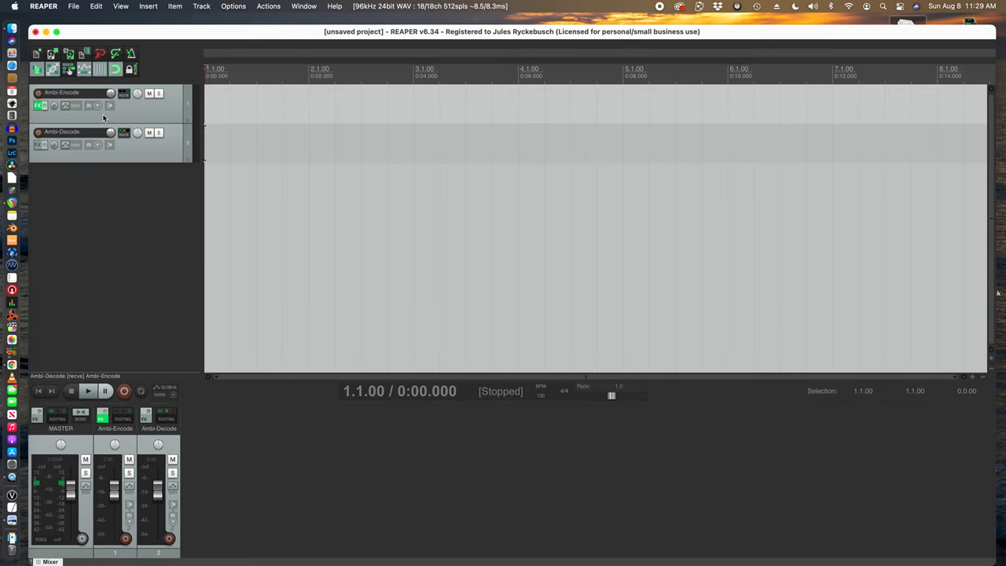
{"action": "left_click", "coordinate": [43, 150]}
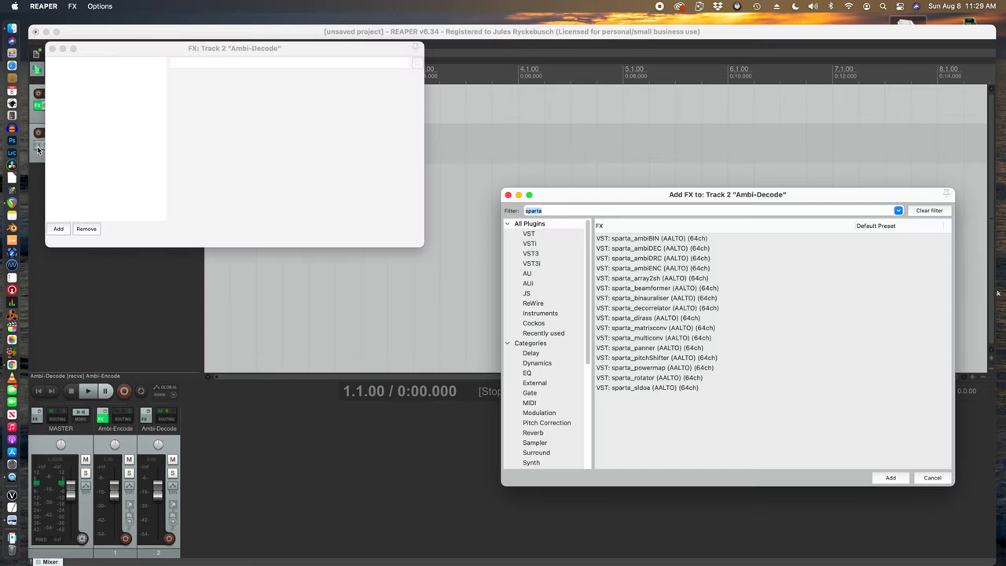
{"action": "left_click", "coordinate": [629, 241]}
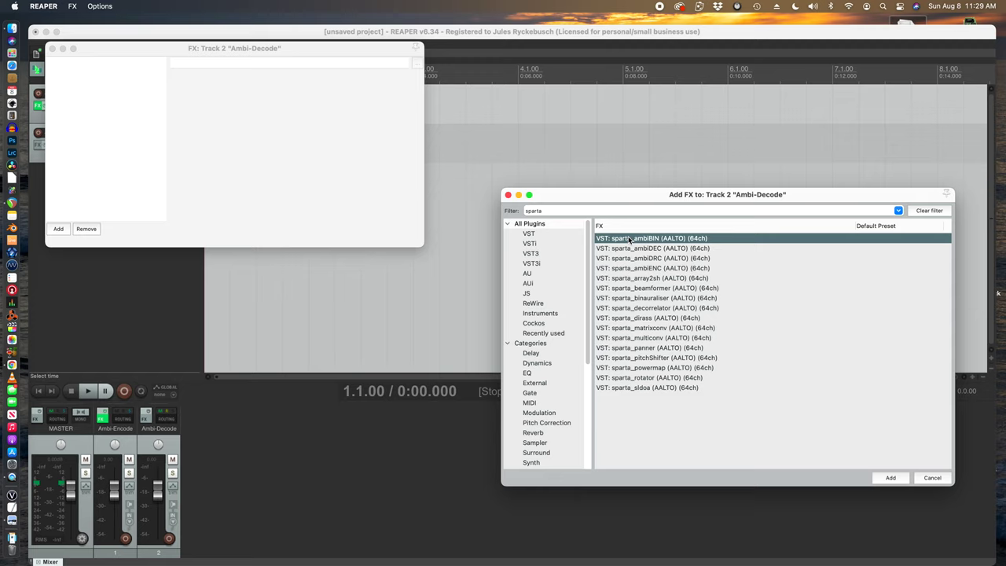
{"action": "left_click", "coordinate": [657, 289], "text": "super"}
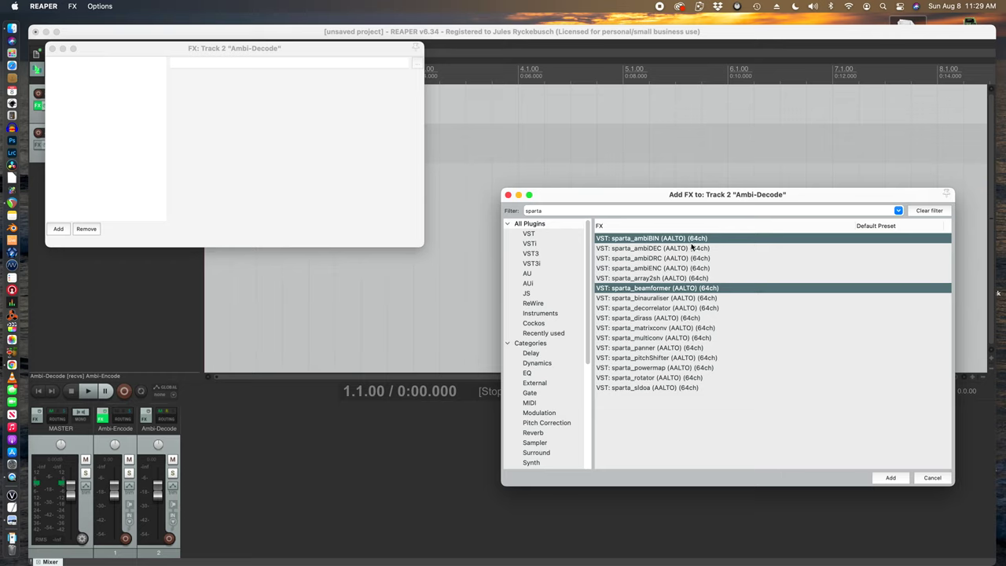
{"action": "left_click", "coordinate": [891, 477]}
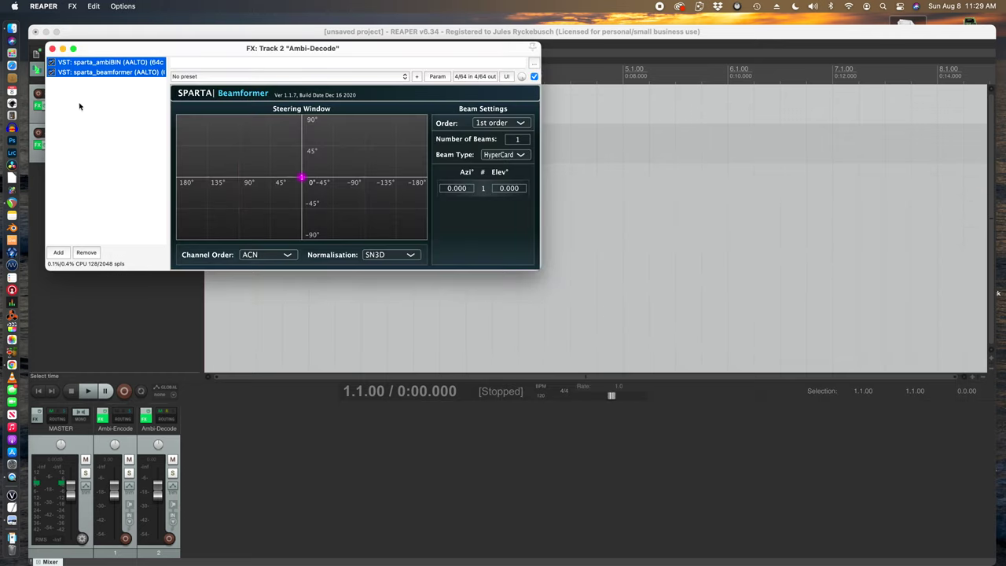
Bypass sparta_ambiBIN in the Ambi-Decode chain.
{"action": "left_click", "coordinate": [99, 102]}
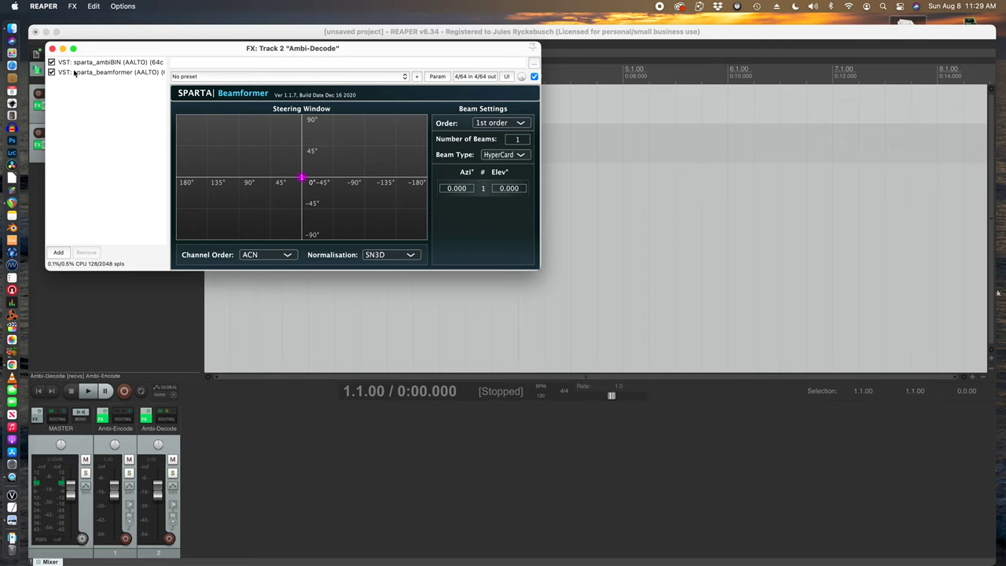
{"action": "left_click", "coordinate": [77, 71]}
{"action": "left_click", "coordinate": [52, 62]}
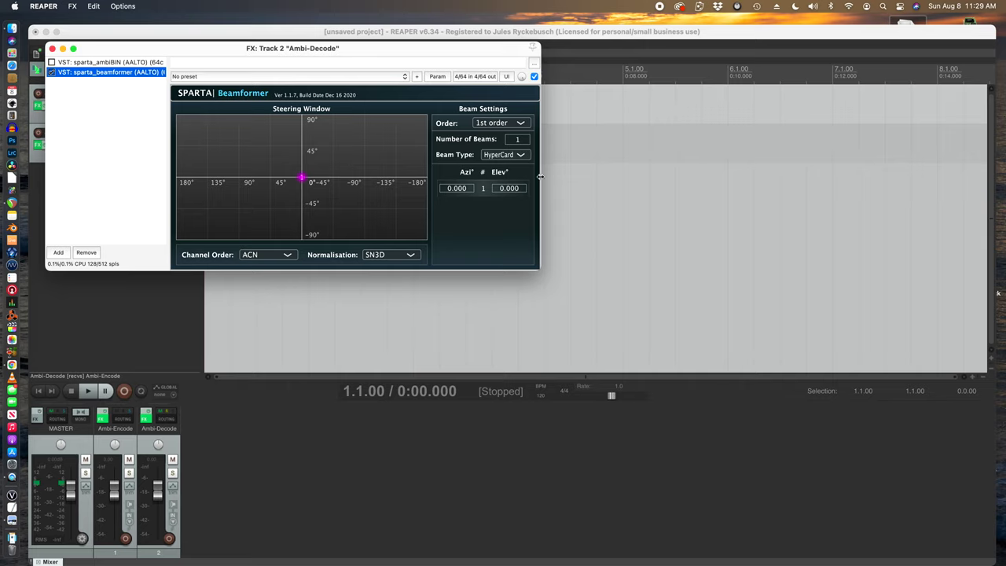
Set the beamformer's number of beams to 2.
{"action": "left_click", "coordinate": [519, 140]}
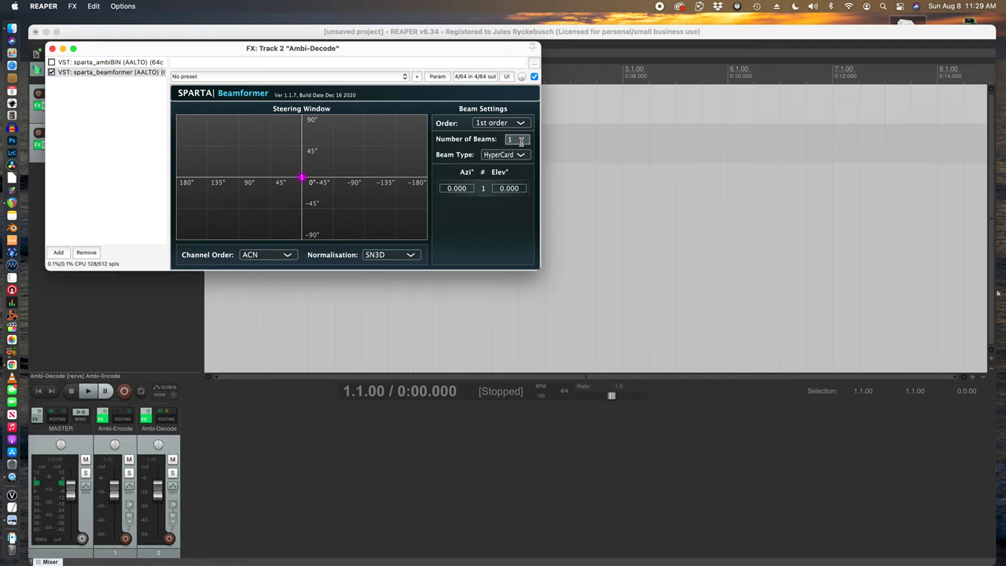
{"action": "type", "text": "2"}
{"action": "key", "text": "Return"}
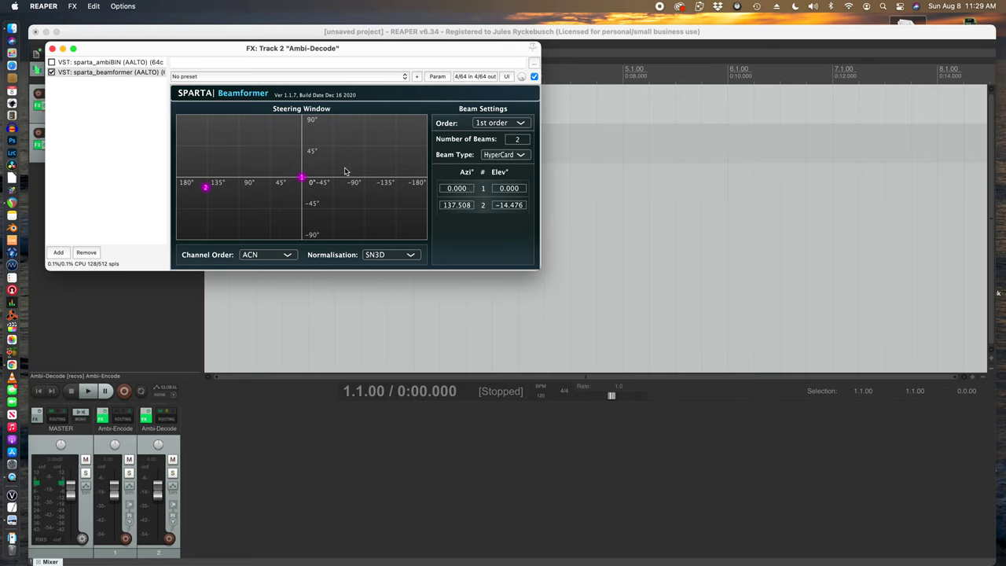
Aim beam 1 at 55° and beam 2 at -55° azimuth, beam 2 at 0° elevation.
{"action": "left_click", "coordinate": [455, 188]}
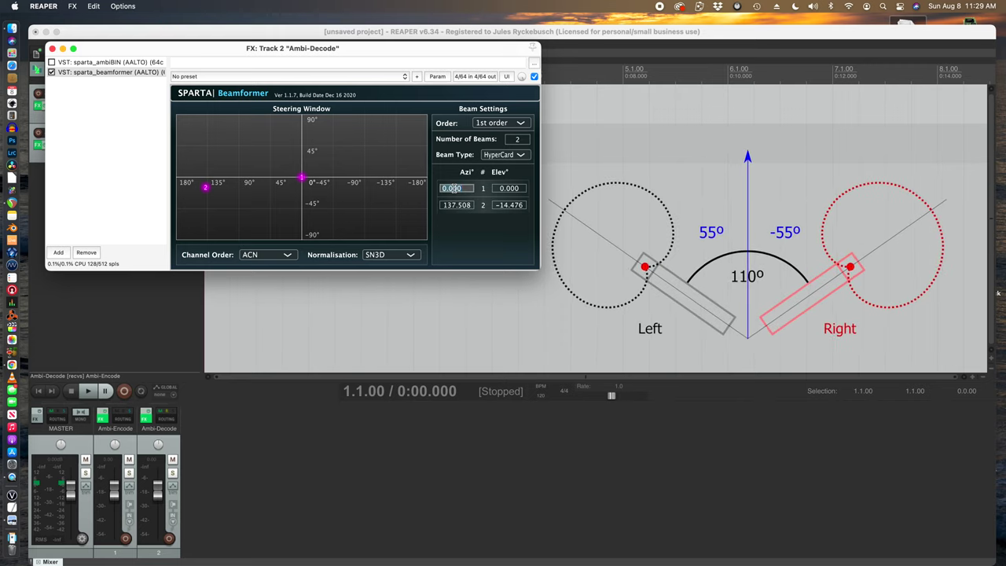
{"action": "type", "text": "55"}
{"action": "key", "text": "Return"}
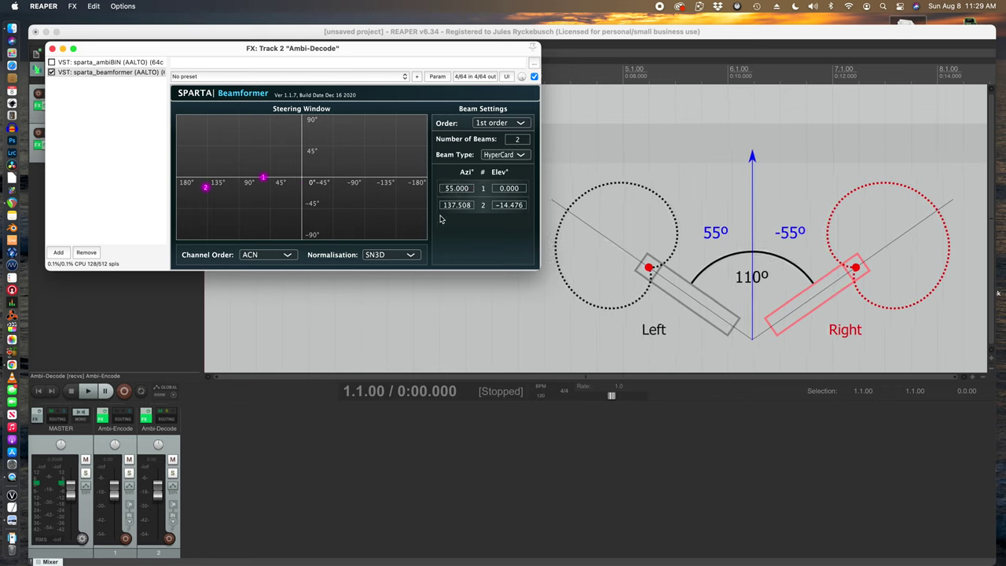
{"action": "left_click", "coordinate": [453, 206]}
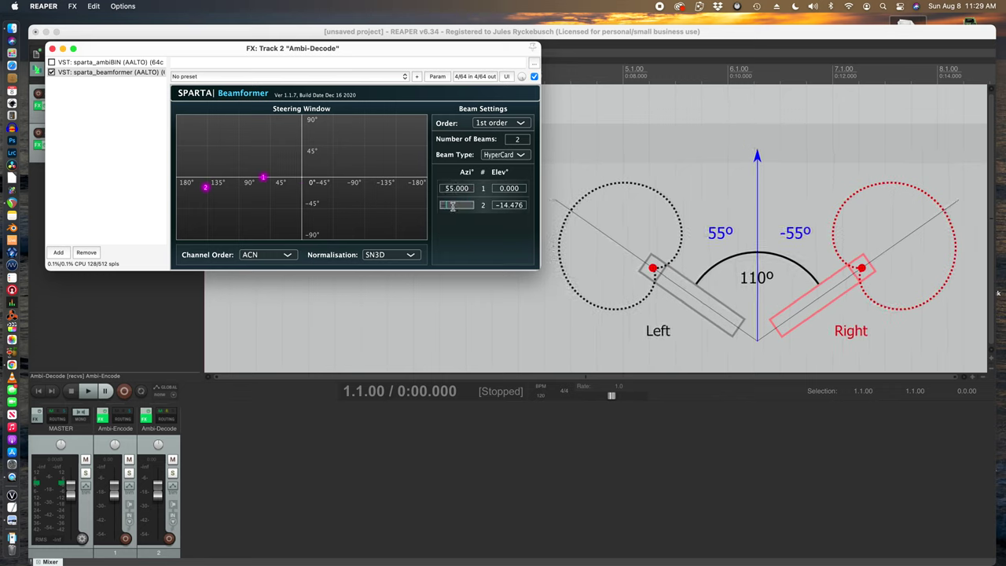
{"action": "type", "text": "-55"}
{"action": "key", "text": "Return"}
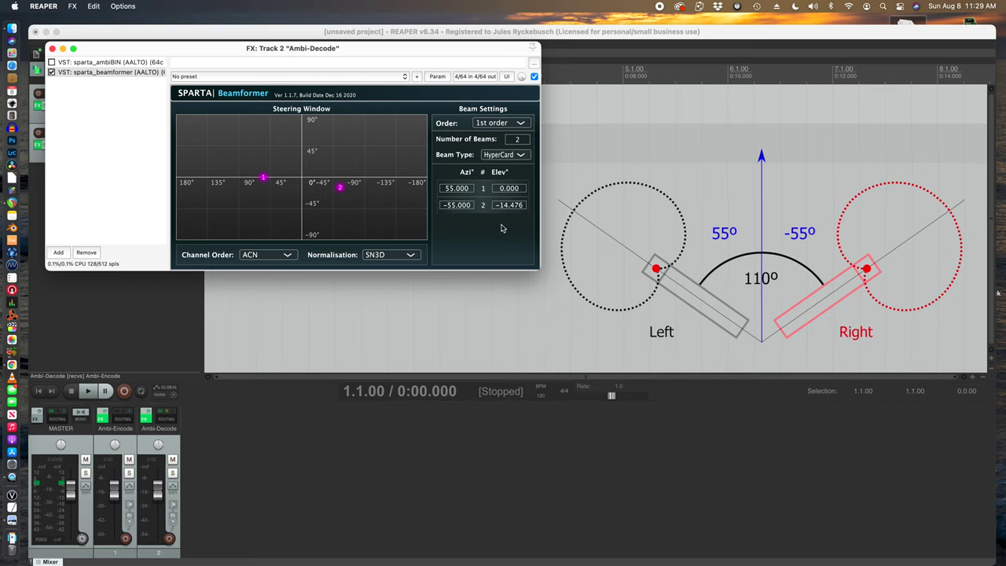
{"action": "left_click", "coordinate": [510, 205]}
{"action": "type", "text": "0"}
{"action": "key", "text": "Return"}
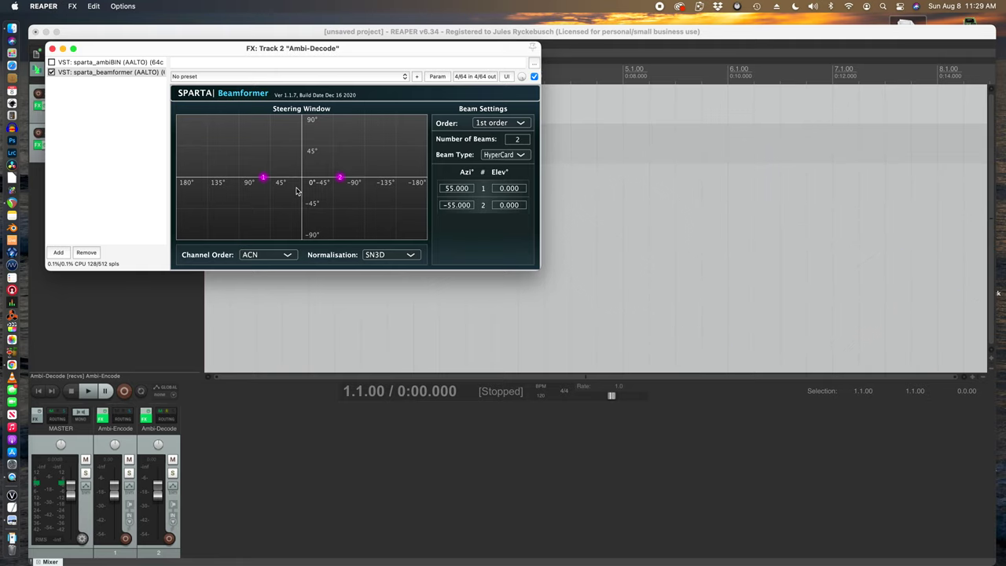
Bypass sparta_beamformer and choose Diffuse-field EQ in ambiBIN's Pre-Proc dropdown.
{"action": "left_click", "coordinate": [74, 62]}
{"action": "left_click", "coordinate": [52, 71]}
{"action": "left_click", "coordinate": [205, 177]}
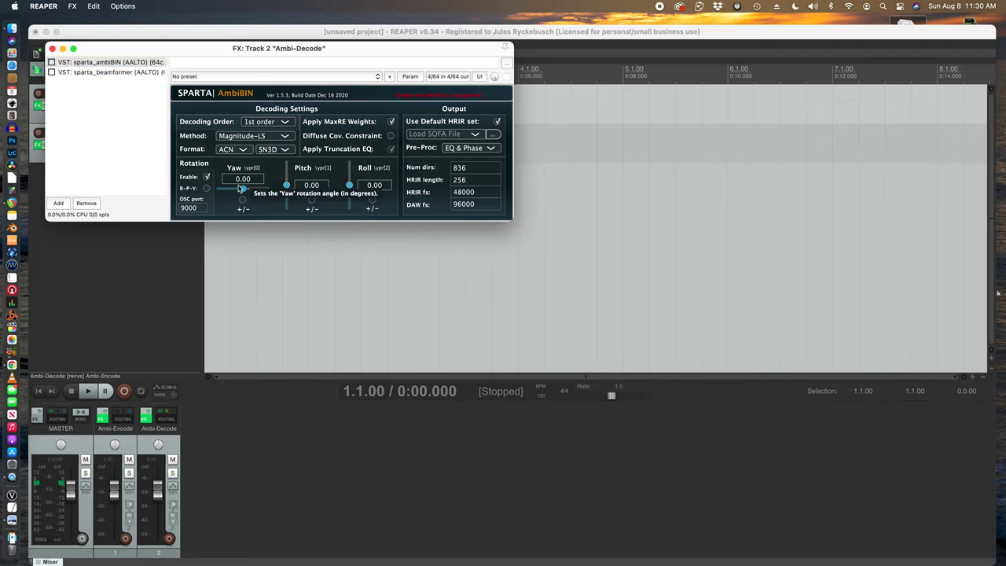
{"action": "left_click", "coordinate": [487, 150]}
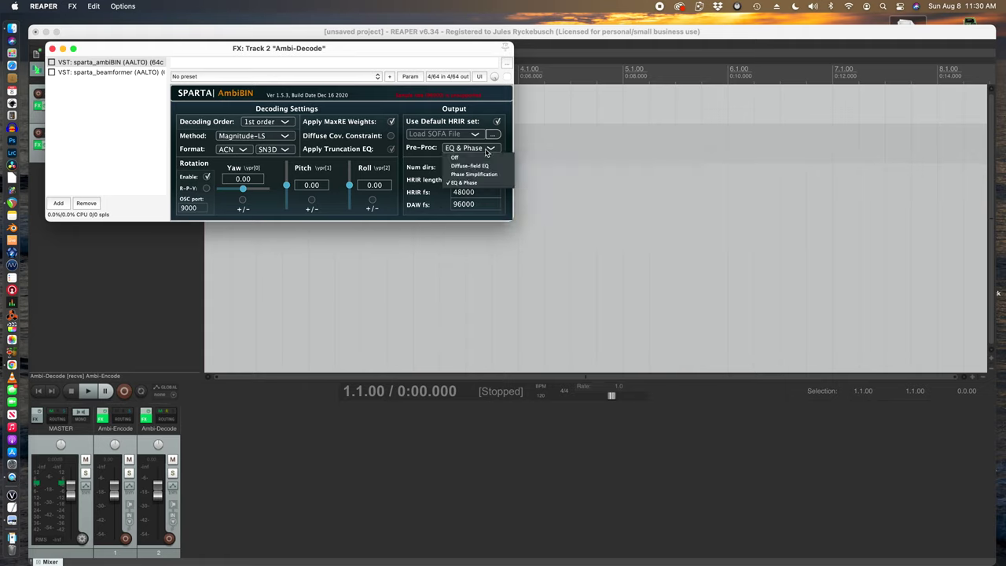
{"action": "left_click", "coordinate": [481, 168]}
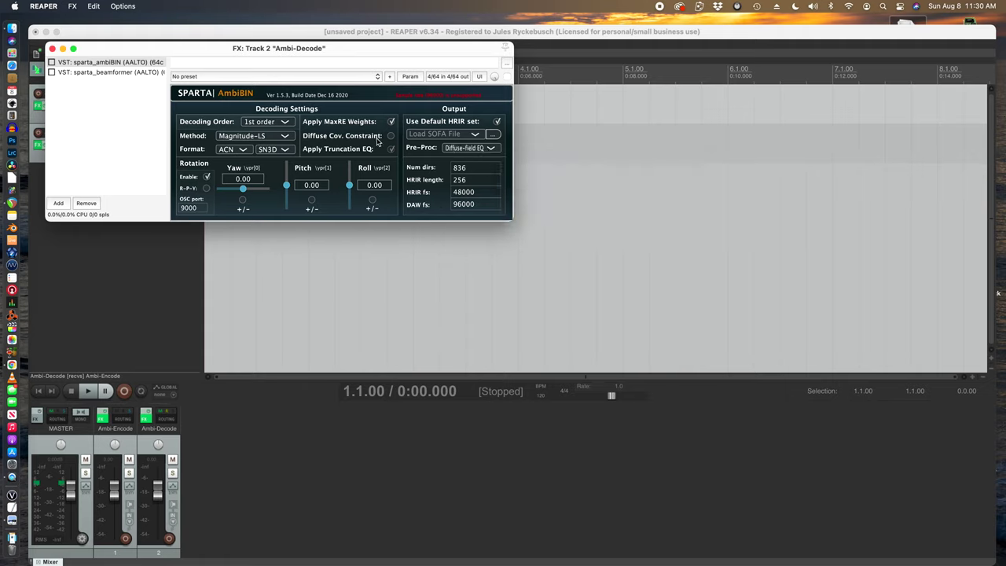
{"action": "right_click", "coordinate": [110, 95]}
Filter the plugin browser for 'binaural' and add JS: ATK FOA Decode Binaural.
{"action": "left_click", "coordinate": [117, 99]}
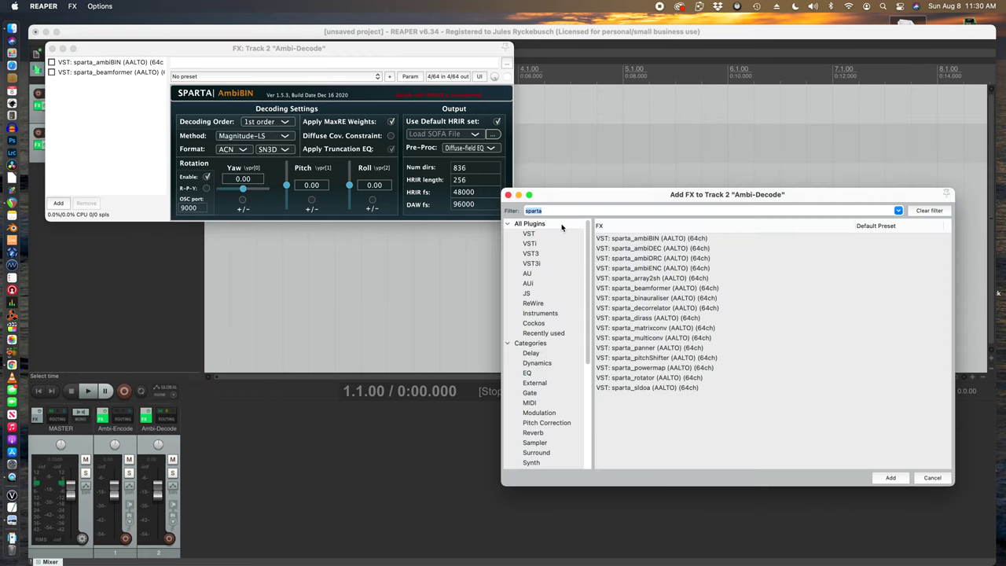
{"action": "type", "text": "binaural"}
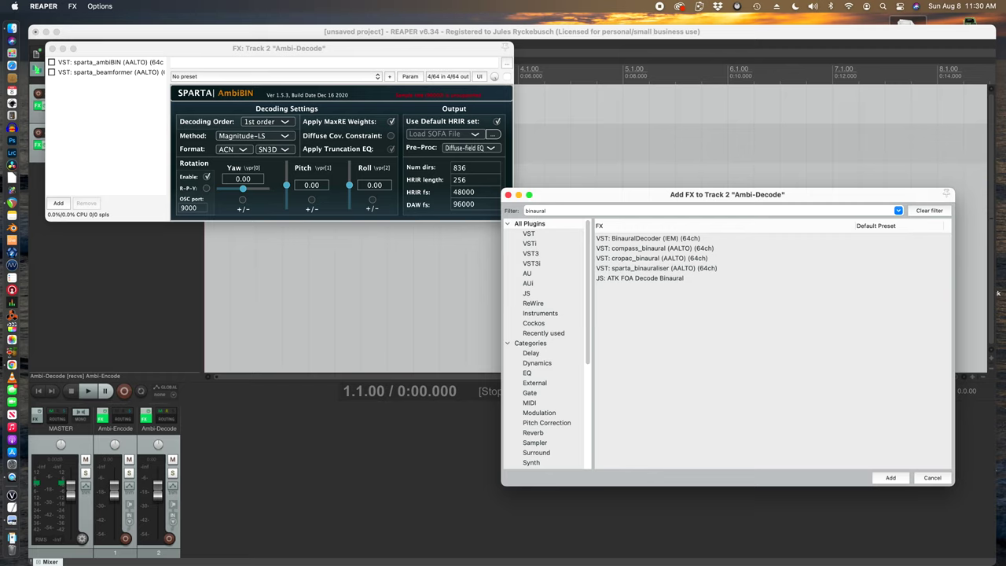
{"action": "left_click", "coordinate": [553, 224]}
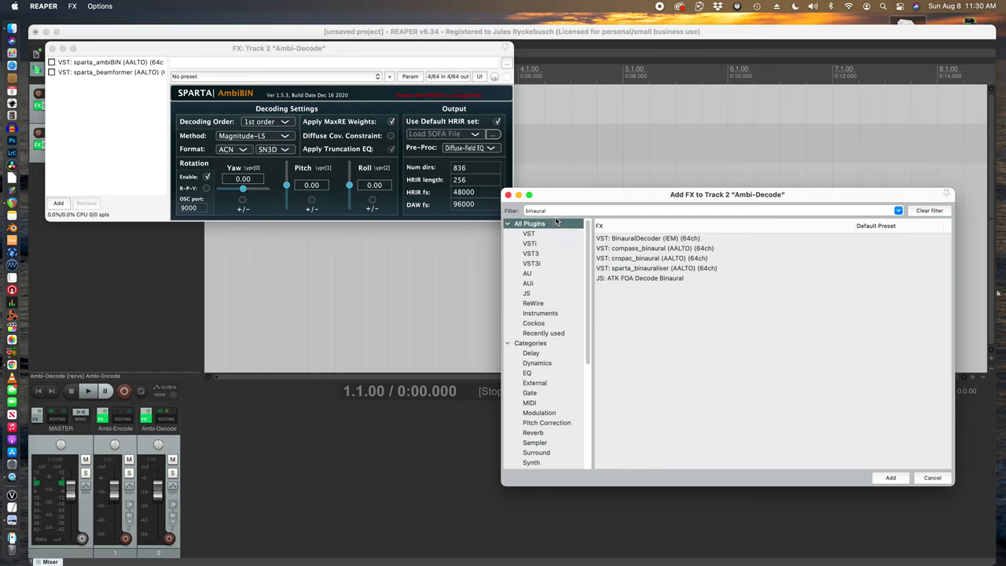
{"action": "double_click", "coordinate": [637, 279]}
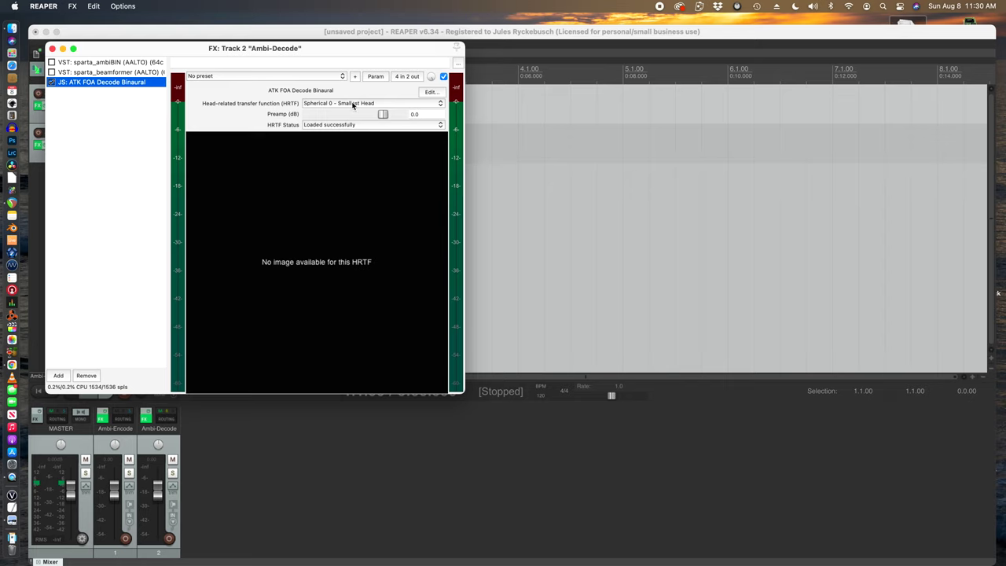
Try the Cipic 0009 and 0010 HRTFs, settle on Cipic 0019, and close the FX window.
{"action": "left_click", "coordinate": [353, 105]}
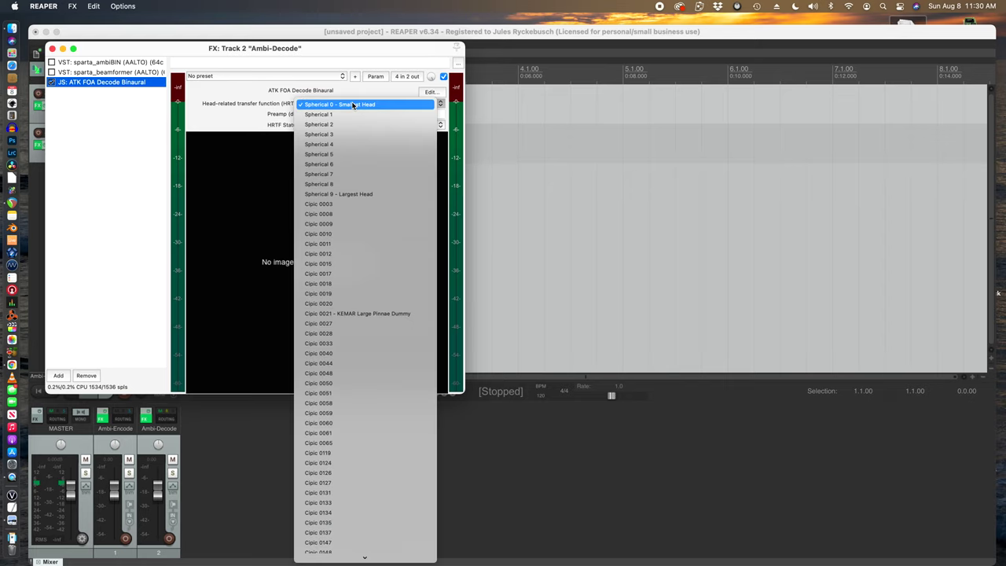
{"action": "left_click", "coordinate": [350, 225]}
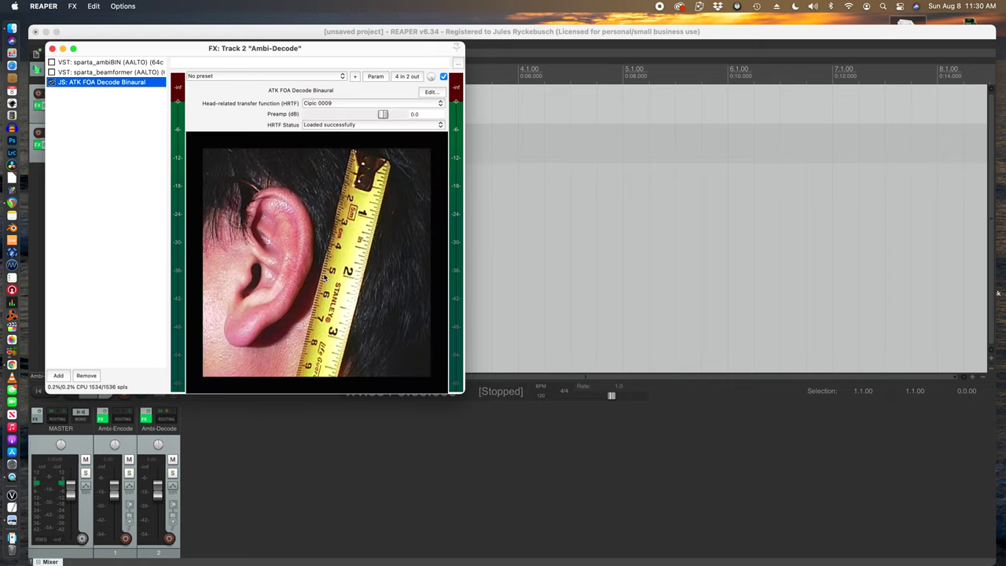
{"action": "left_click", "coordinate": [368, 104]}
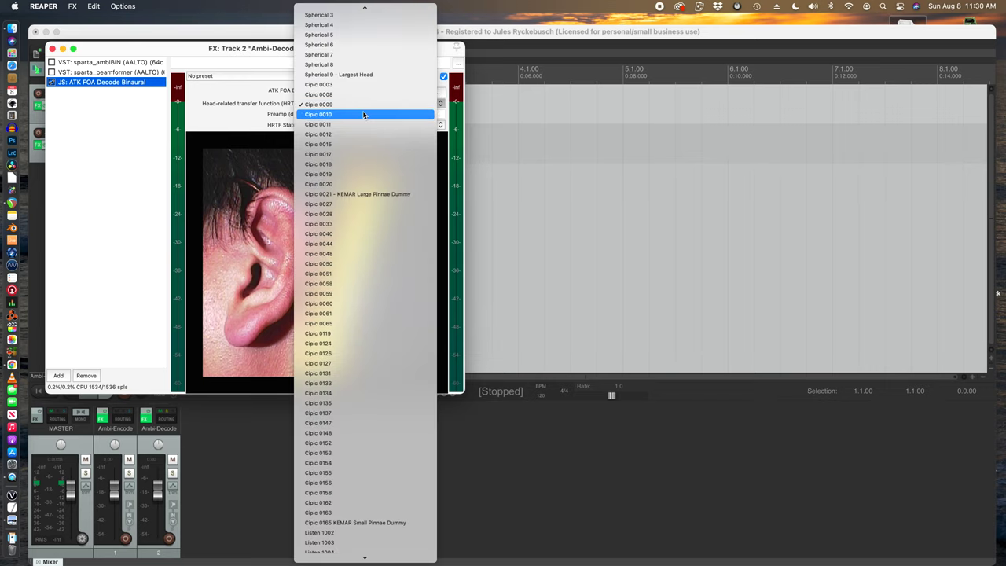
{"action": "left_click", "coordinate": [364, 115]}
{"action": "left_click", "coordinate": [363, 106]}
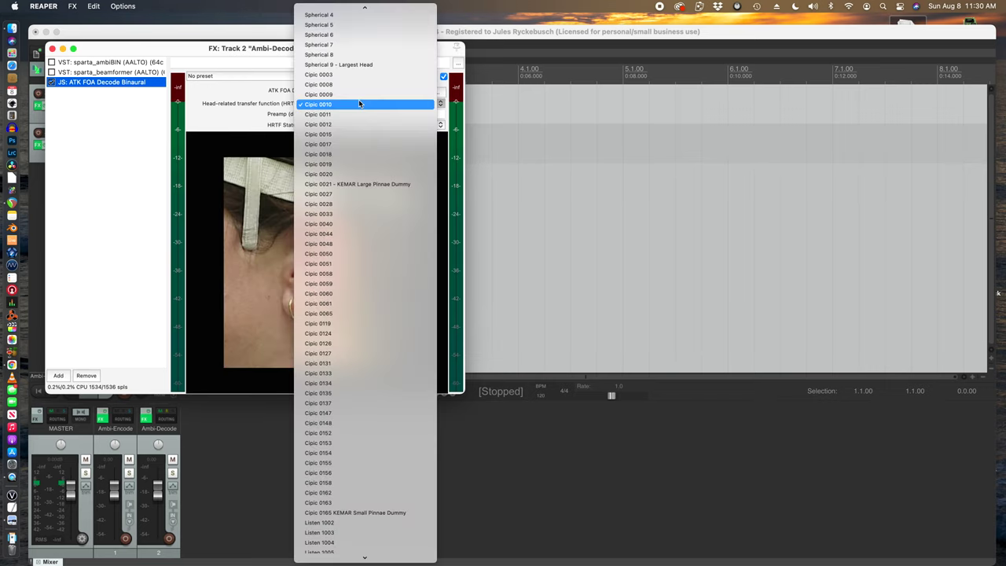
{"action": "left_click", "coordinate": [354, 165]}
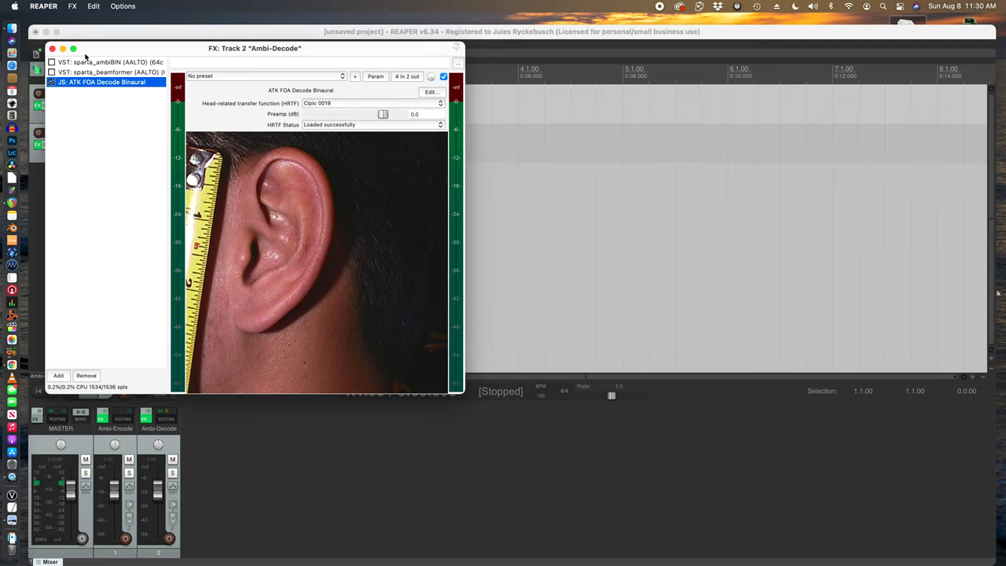
{"action": "left_click", "coordinate": [52, 48]}
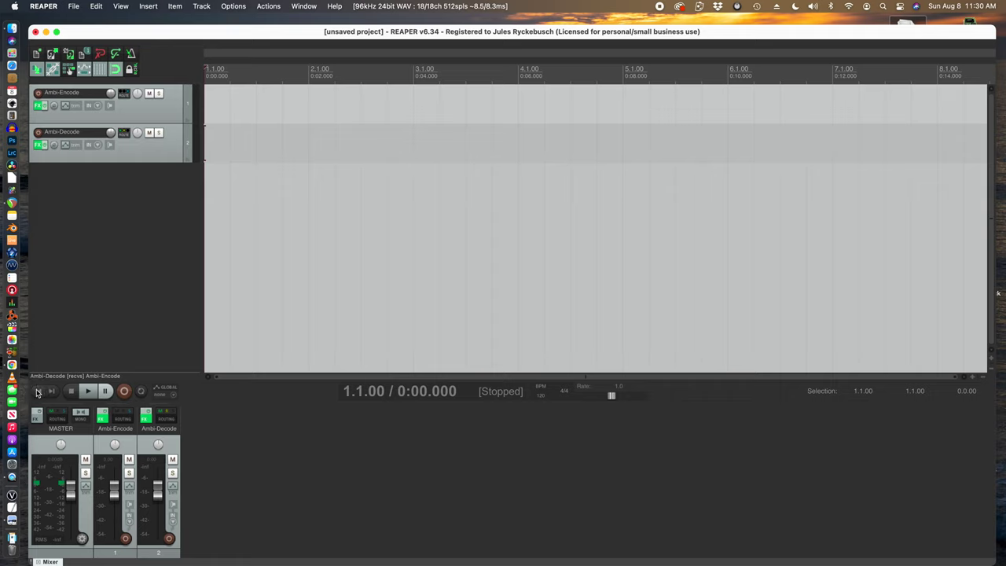
Place 210716_001_Tr1_4.WAV from Finder onto the Ambi-Encode track, then close the MowernCicada folder window.
{"action": "left_click_drag", "start_coordinate": [371, 34], "coordinate": [361, 44]}
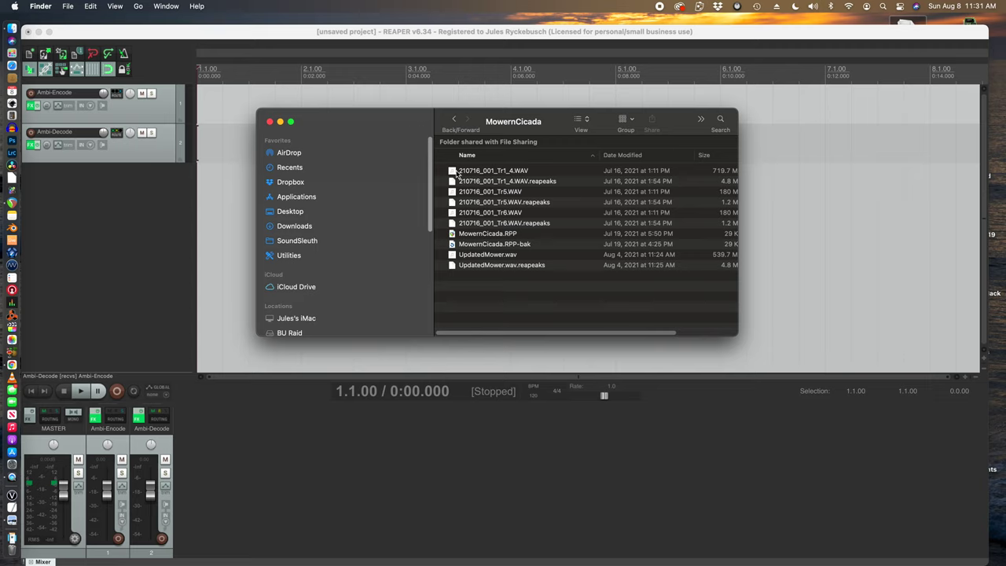
{"action": "left_click_drag", "start_coordinate": [452, 173], "coordinate": [199, 104]}
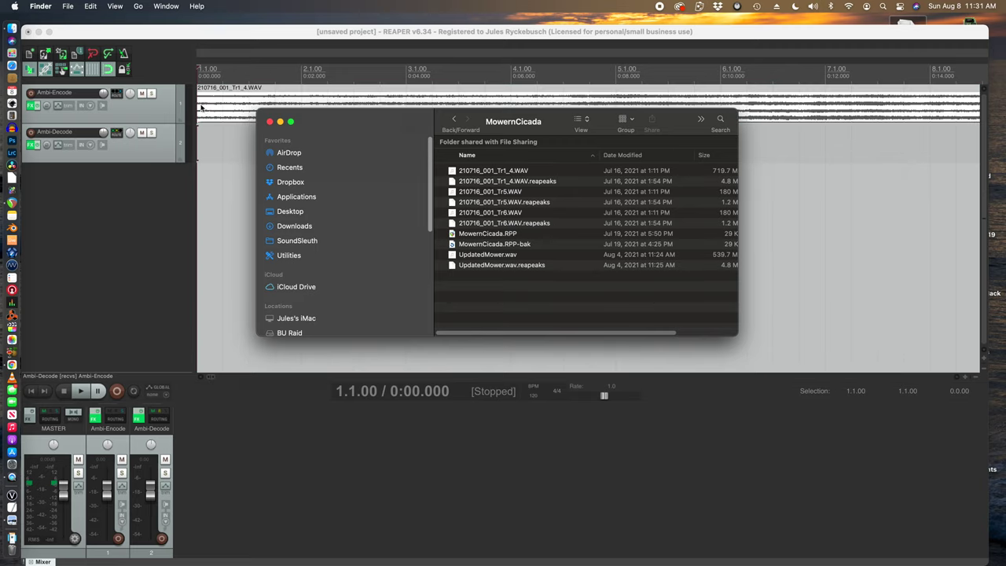
{"action": "left_click", "coordinate": [269, 123]}
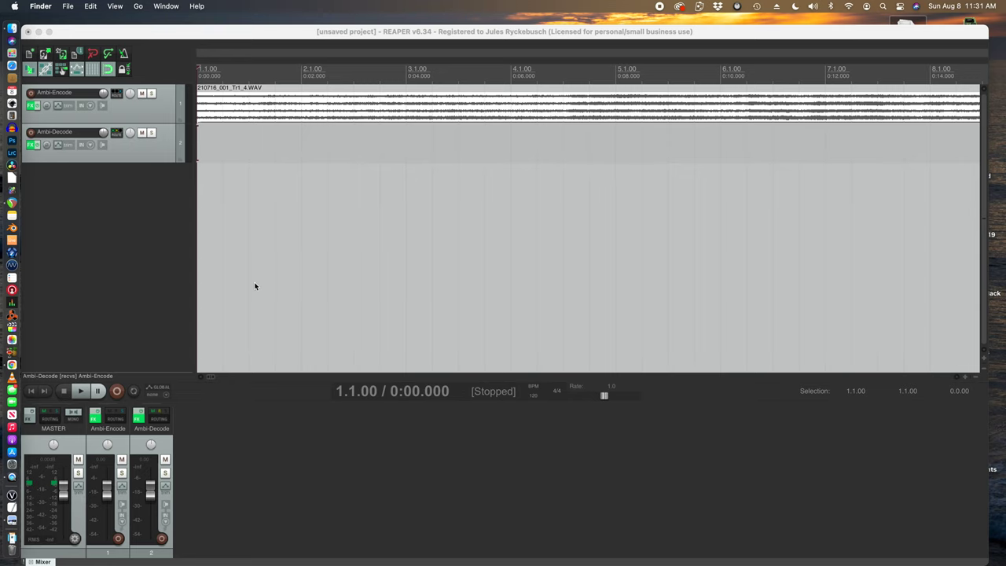
Save the current REAPER project as a project template named 'Test'.
{"action": "left_click_drag", "start_coordinate": [116, 34], "coordinate": [130, 34]}
{"action": "left_click", "coordinate": [75, 6]}
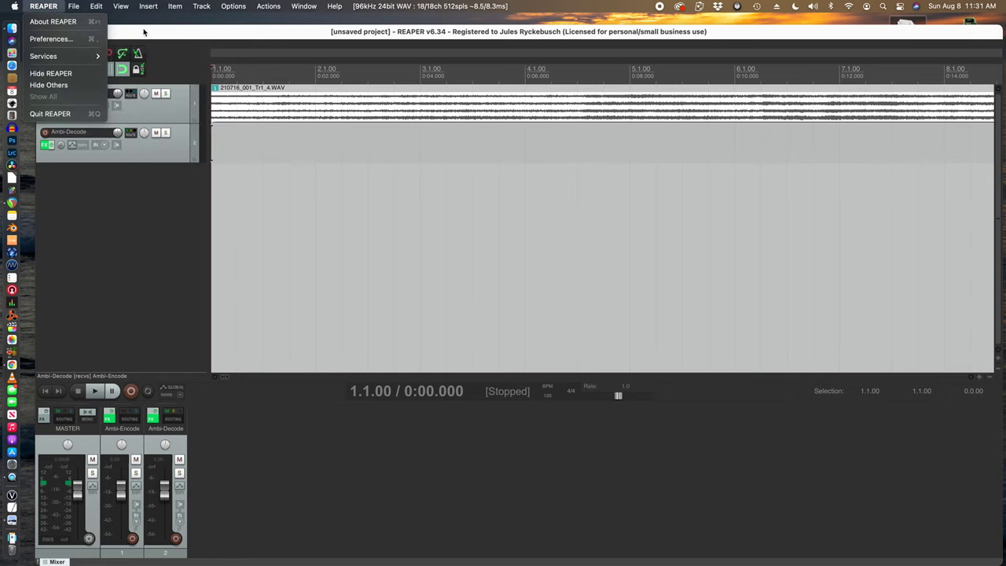
{"action": "left_click", "coordinate": [146, 34]}
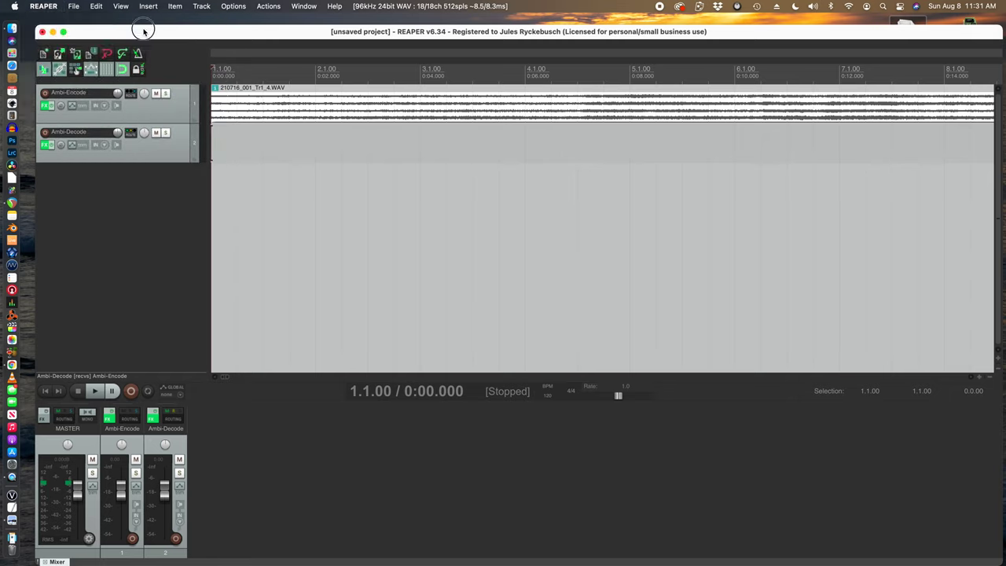
{"action": "left_click", "coordinate": [76, 7]}
{"action": "mouse_move", "coordinate": [100, 108]}
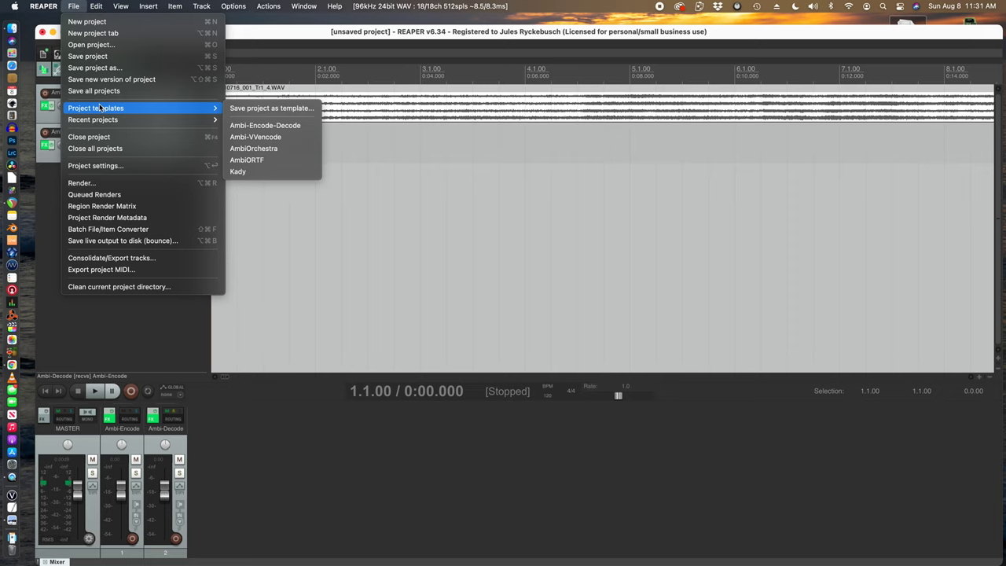
{"action": "left_click", "coordinate": [255, 109]}
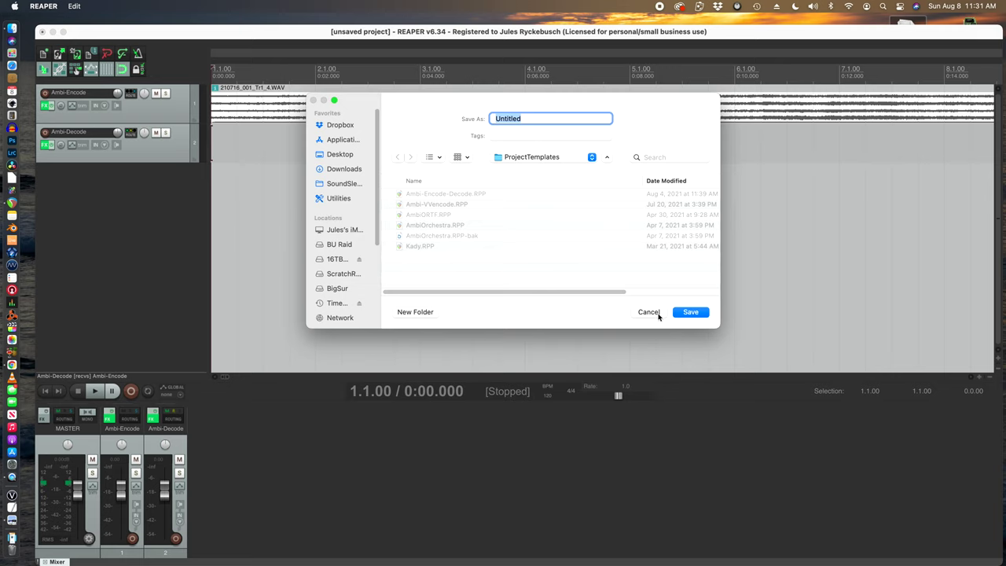
{"action": "type", "text": "Test"}
{"action": "left_click", "coordinate": [691, 312]}
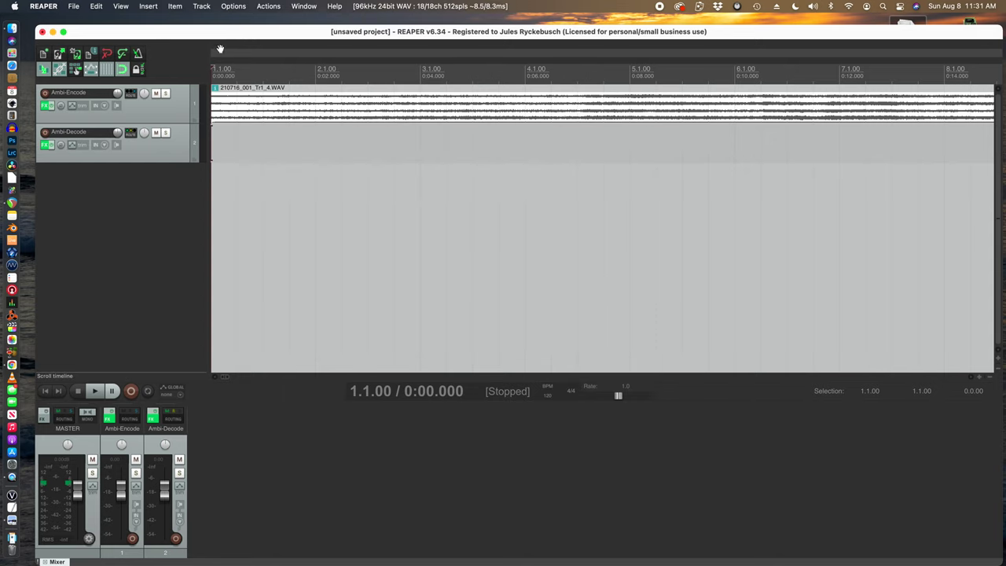
Load the Ambi-Encode-Decode project template, discarding the current project without saving.
{"action": "left_click", "coordinate": [74, 6]}
{"action": "mouse_move", "coordinate": [94, 108]}
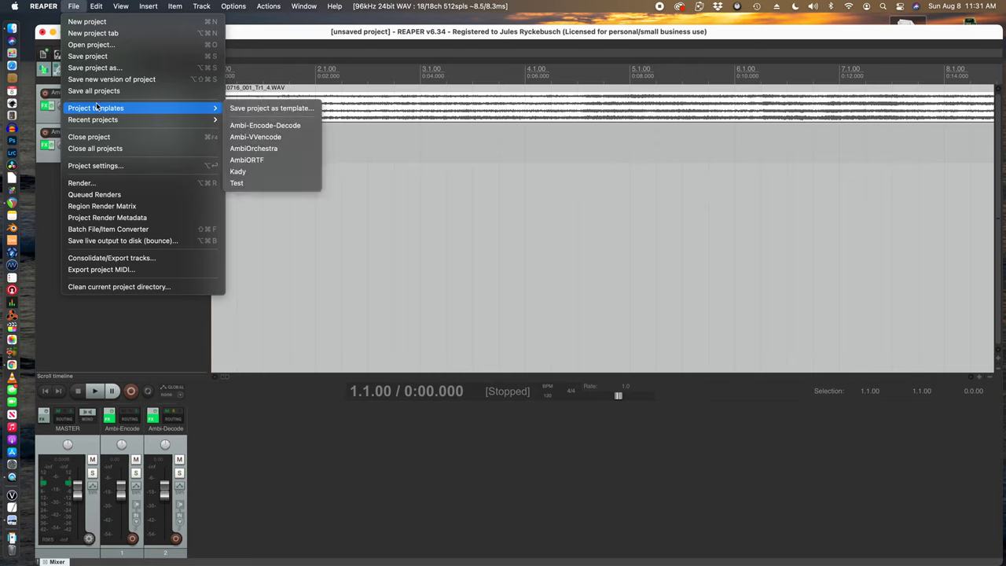
{"action": "left_click", "coordinate": [261, 125]}
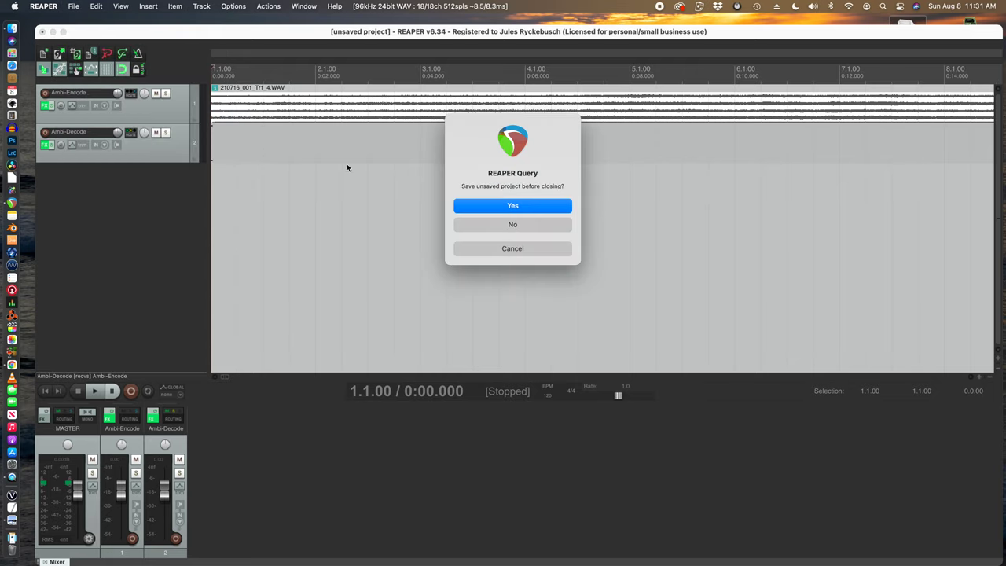
{"action": "left_click", "coordinate": [511, 228]}
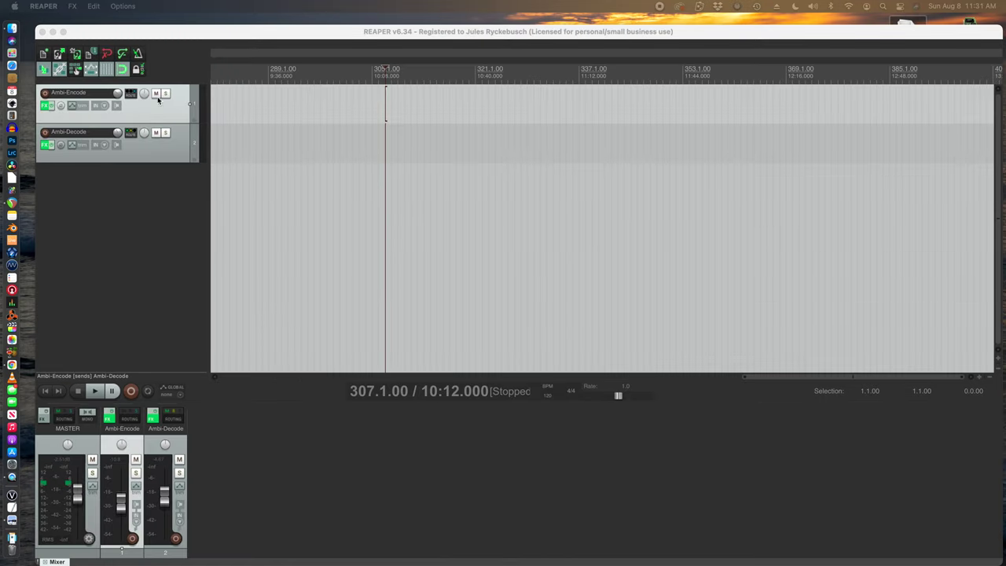
Load the five-track Ambi-VVencode project template.
{"action": "left_click", "coordinate": [75, 6]}
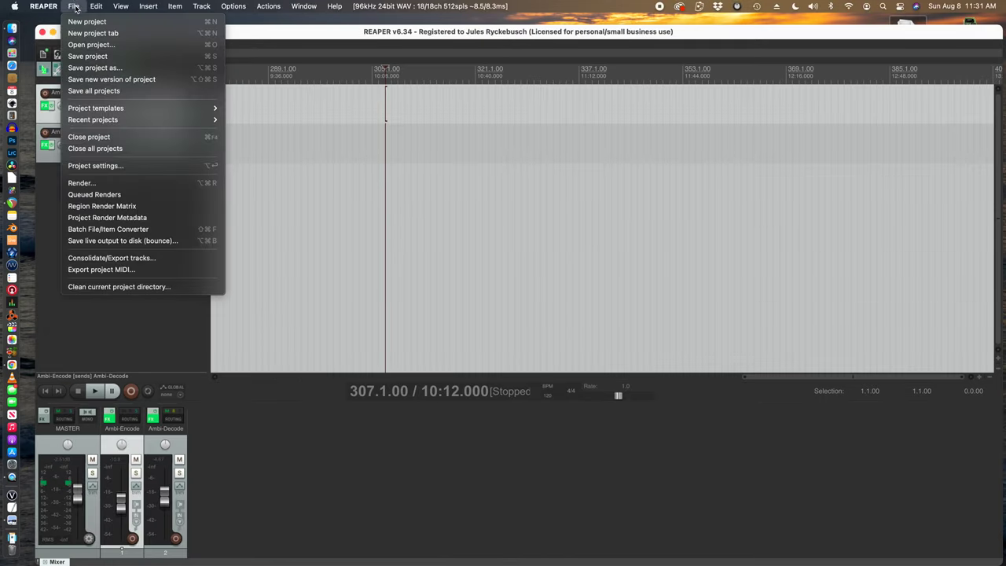
{"action": "mouse_move", "coordinate": [111, 110]}
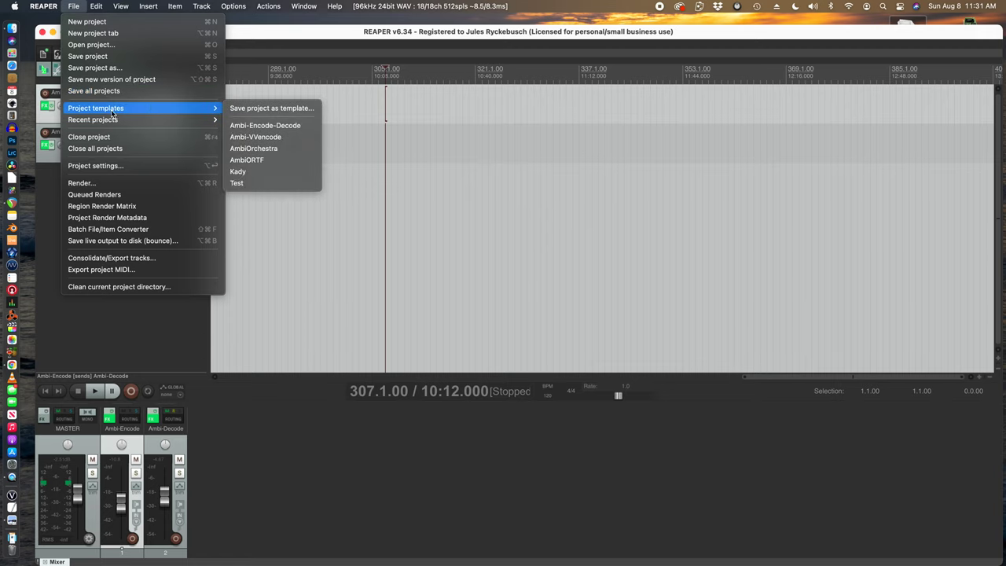
{"action": "left_click", "coordinate": [288, 136]}
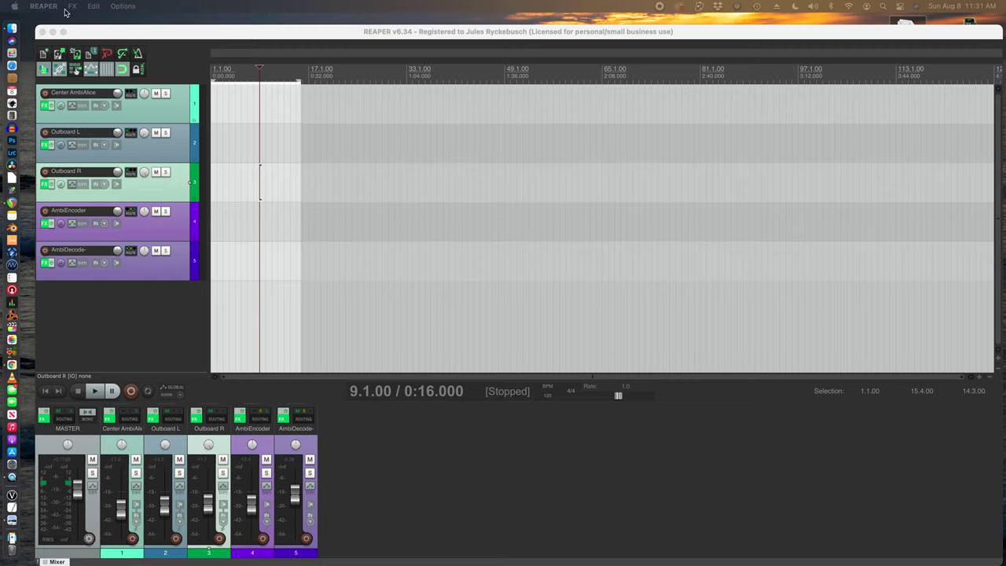
Quit REAPER from its application menu.
{"action": "left_click", "coordinate": [87, 32]}
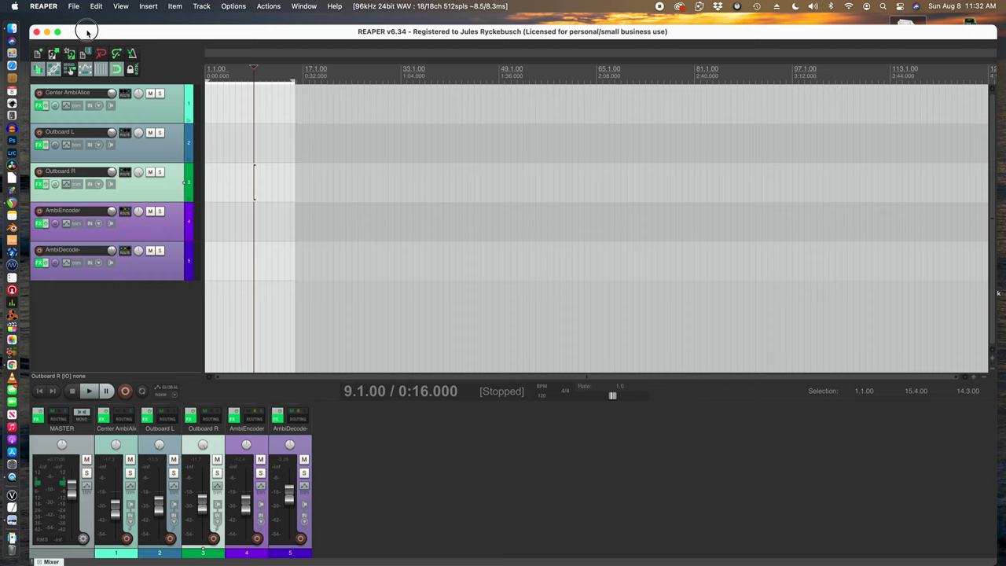
{"action": "left_click", "coordinate": [43, 5]}
{"action": "left_click", "coordinate": [55, 112]}
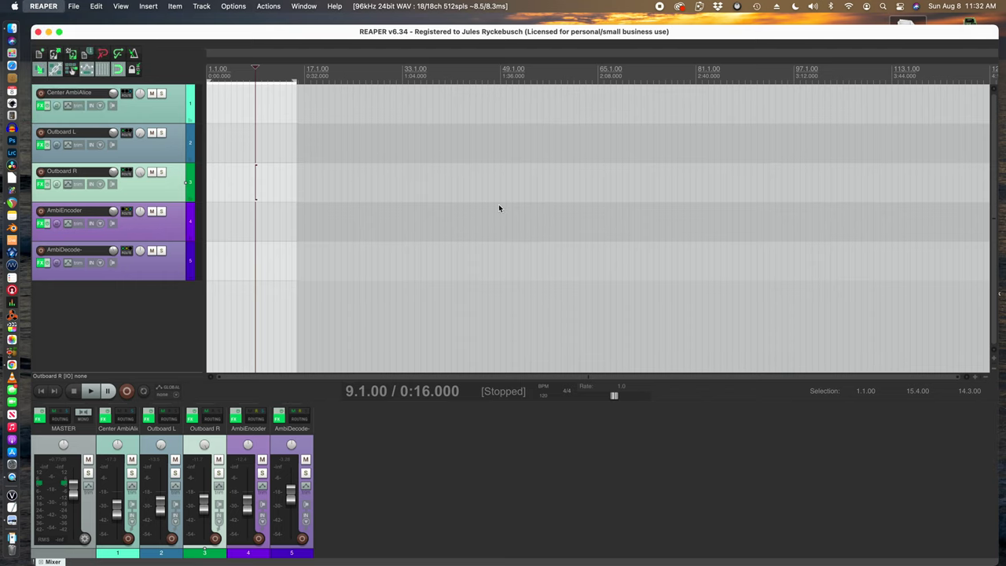